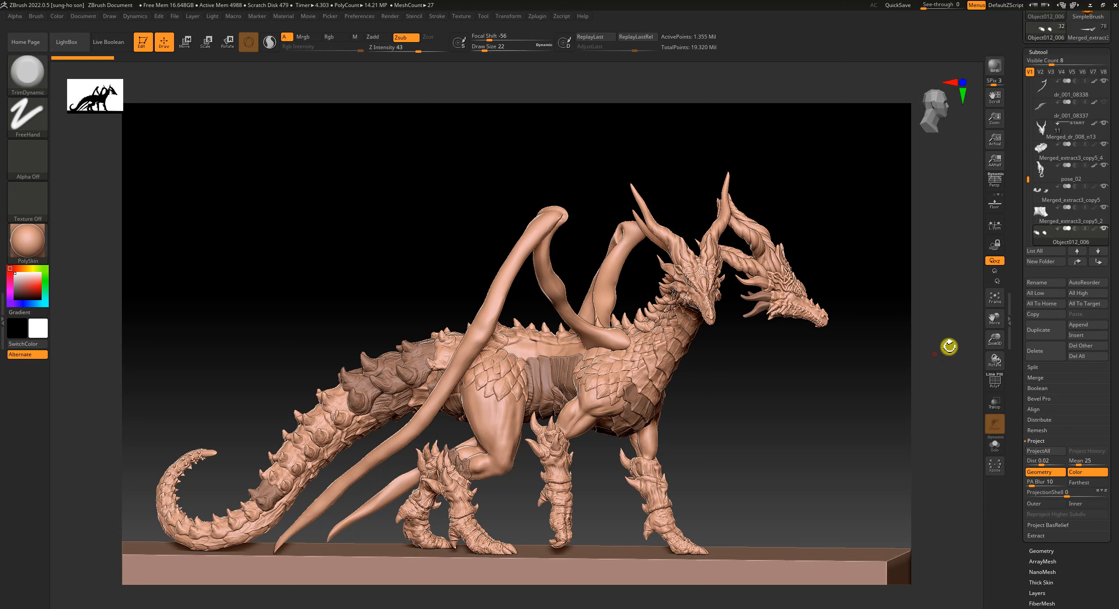
Switch the active tool from the posed dragon to the Merged_extract3_copy4 tool.
{"action": "left_click_drag", "start_coordinate": [1112, 46], "coordinate": [1109, 108]}
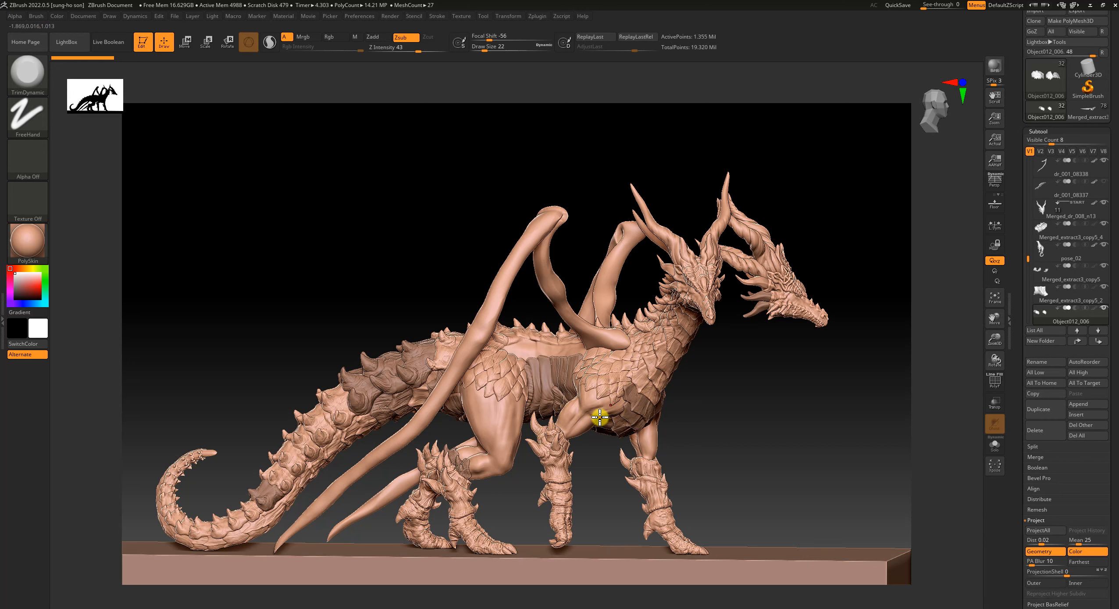
{"action": "left_click", "coordinate": [1078, 109]}
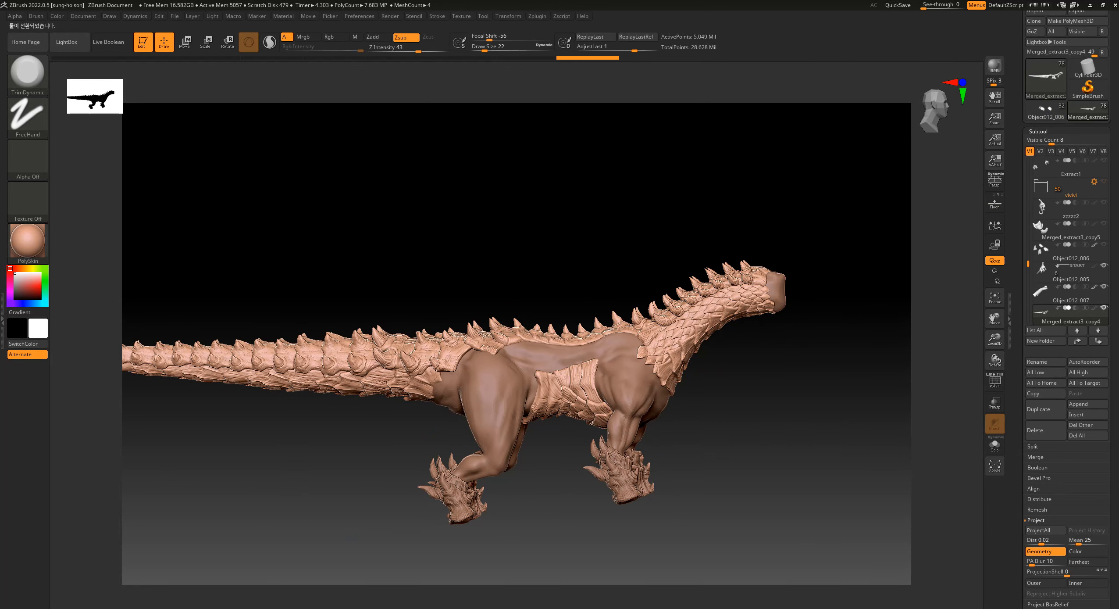
Consult the workflow notes in Notepad, highlight the topology and remesher stage of the figure character list, and return to ZBrush.
{"action": "left_click_drag", "start_coordinate": [1118, 105], "coordinate": [636, 71]}
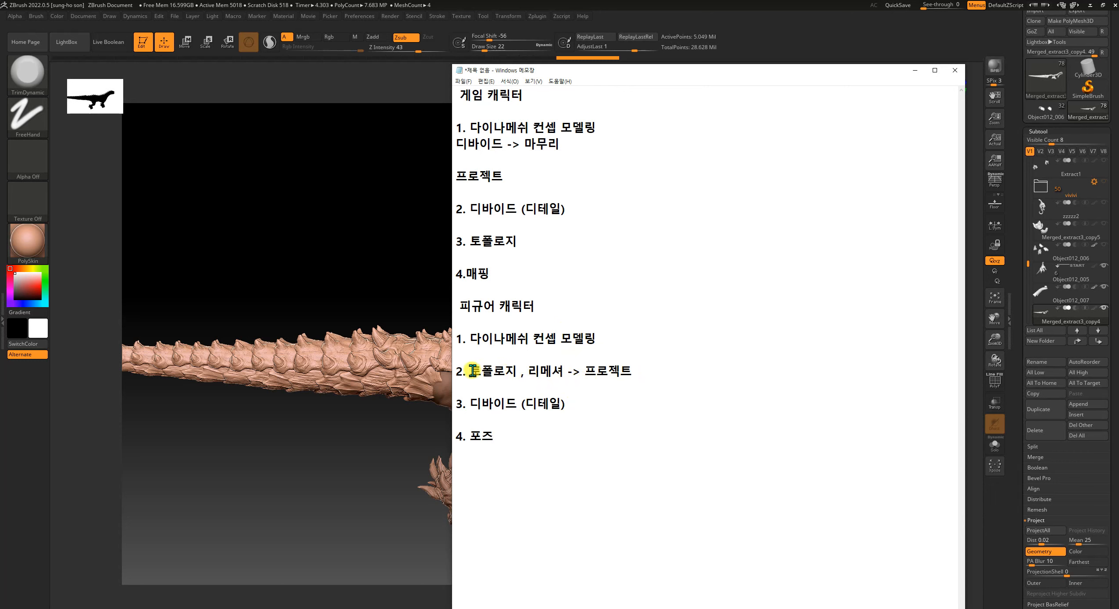
{"action": "left_click_drag", "start_coordinate": [470, 370], "coordinate": [576, 373]}
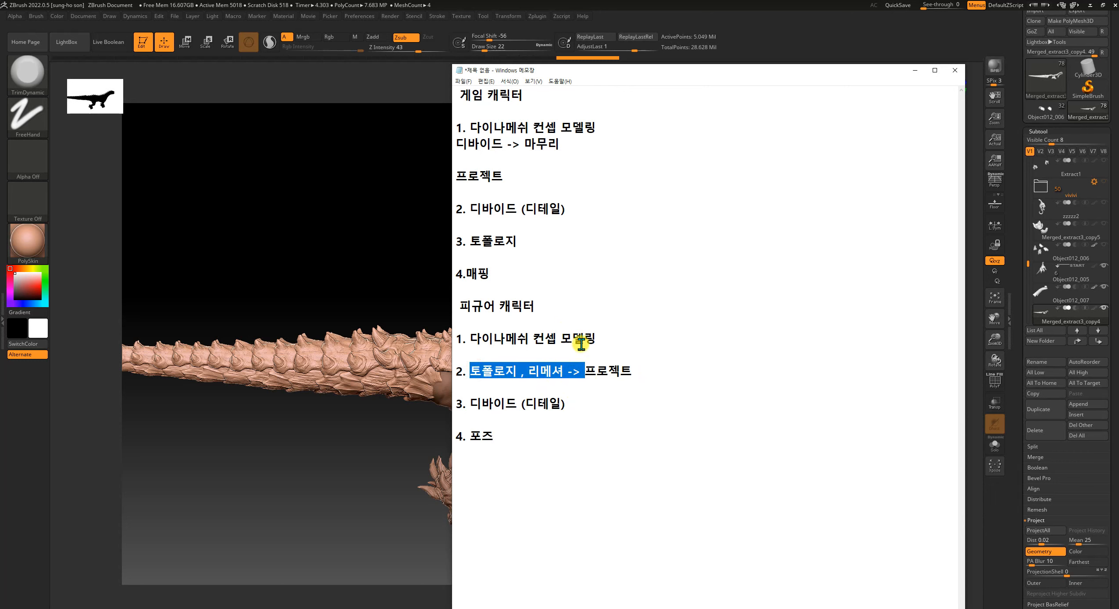
{"action": "key", "text": "alt+Tab"}
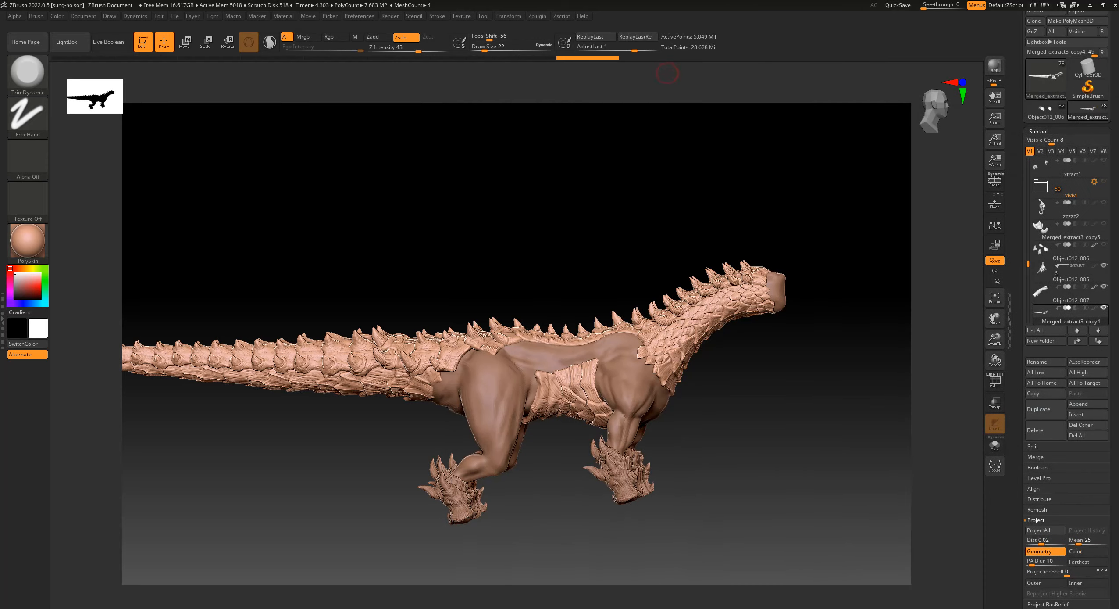
Isolate the armour subtool with Solo and display the polygroups of its spiked back plates with PolyFrame.
{"action": "left_click", "coordinate": [995, 447]}
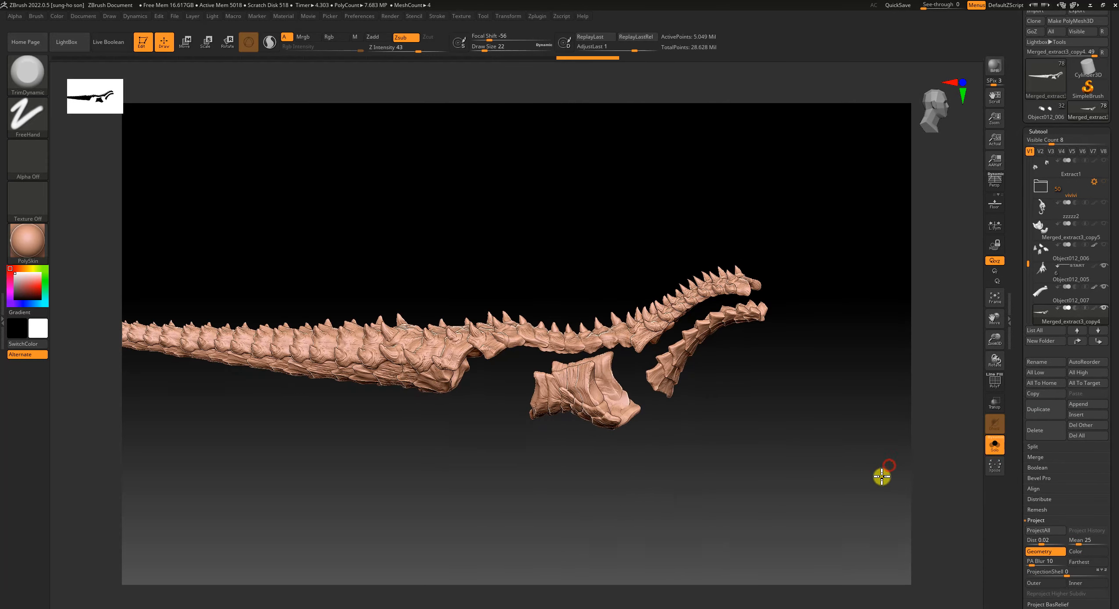
{"action": "left_click_drag", "start_coordinate": [572, 502], "coordinate": [528, 512], "text": "alt"}
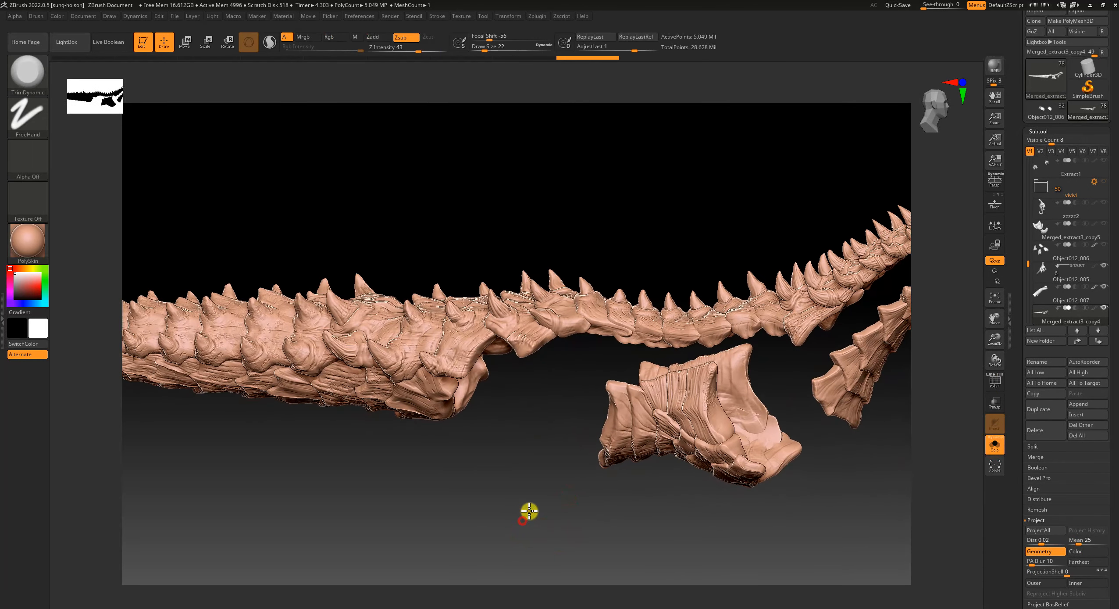
{"action": "key", "text": "shift+f"}
{"action": "left_click_drag", "start_coordinate": [538, 450], "coordinate": [562, 545], "text": "alt"}
{"action": "left_click_drag", "start_coordinate": [526, 393], "coordinate": [532, 452]}
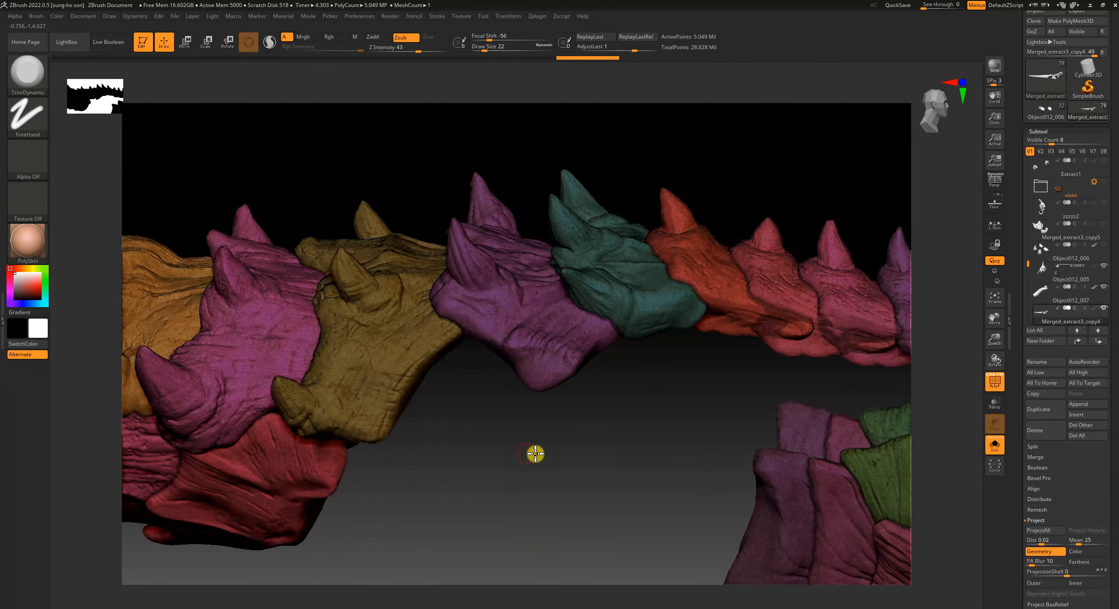
Compare the back plates' polygroup wireframe with their plain sculpted surface.
{"action": "key", "text": "shift+f"}
{"action": "key", "text": "shift+f"}
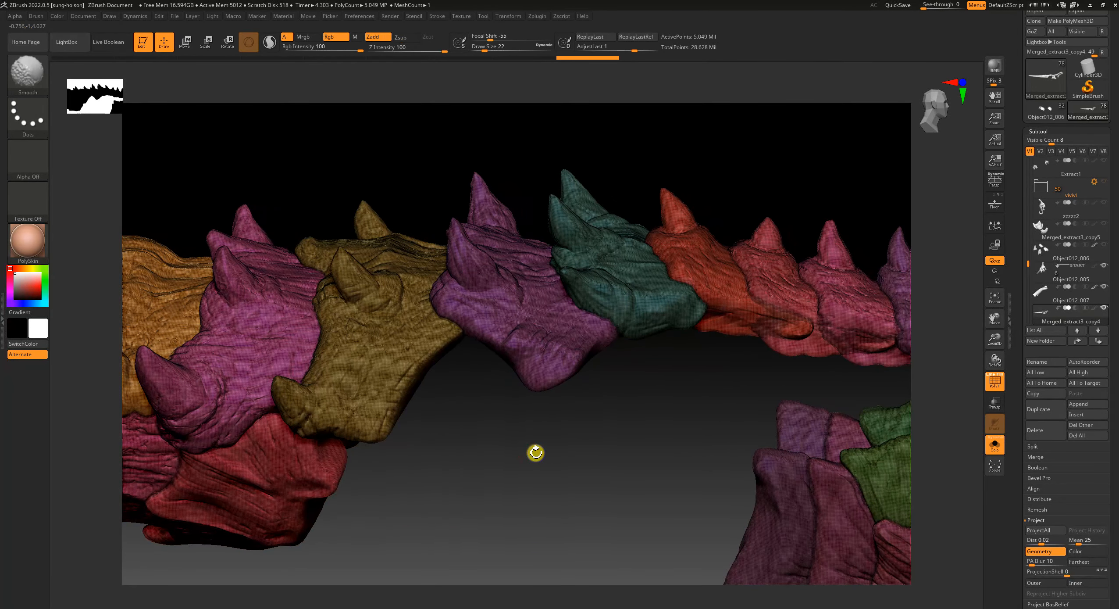
{"action": "key", "text": "shift+f"}
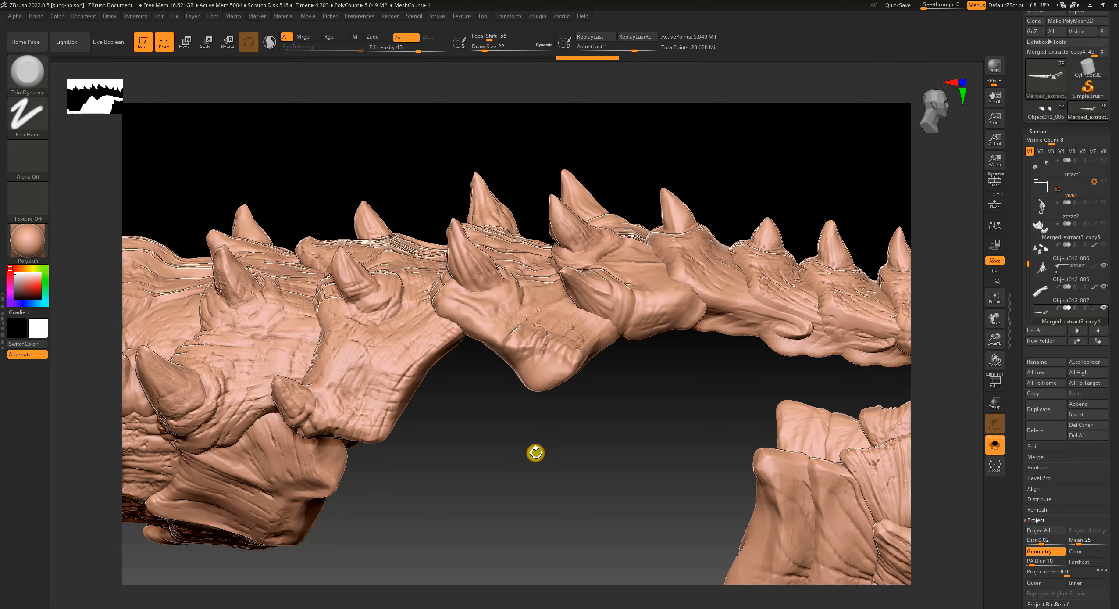
{"action": "key", "text": "shift+f"}
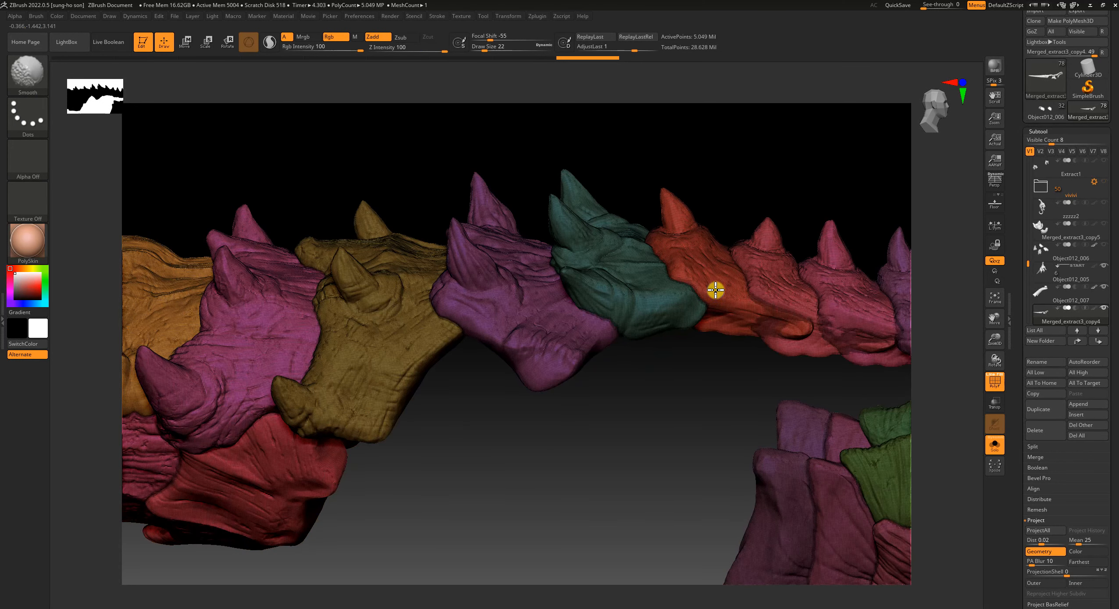
{"action": "key", "text": "shift+f"}
Check the armour mesh for a higher subdivision level, dismiss the Dynamic Subdiv offer, and view its polygroups again.
{"action": "key", "text": "d"}
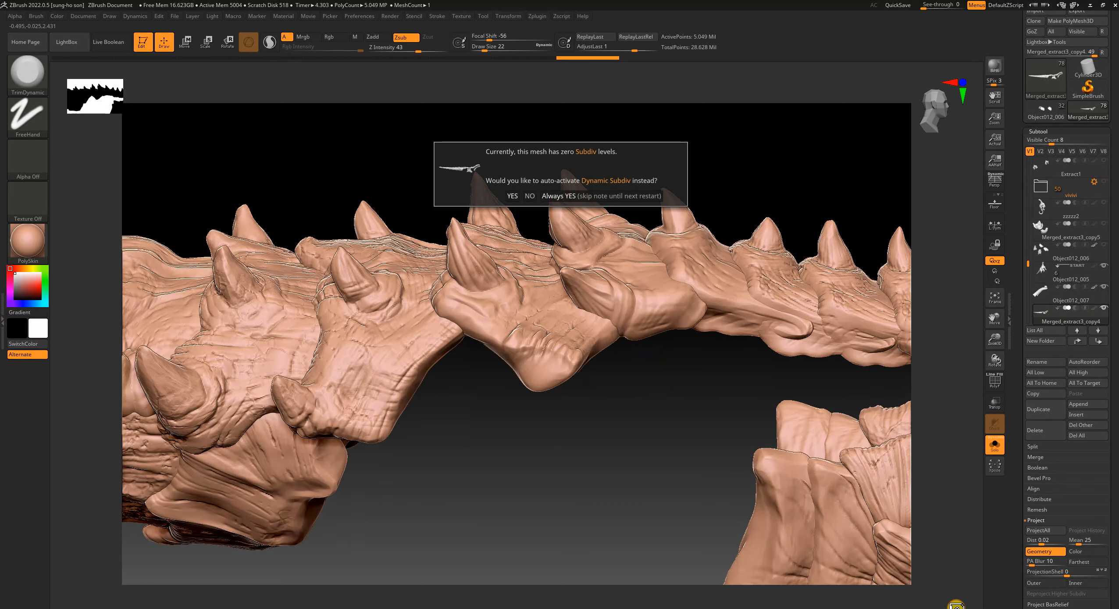
{"action": "key", "text": "Escape"}
{"action": "key", "text": "shift+f"}
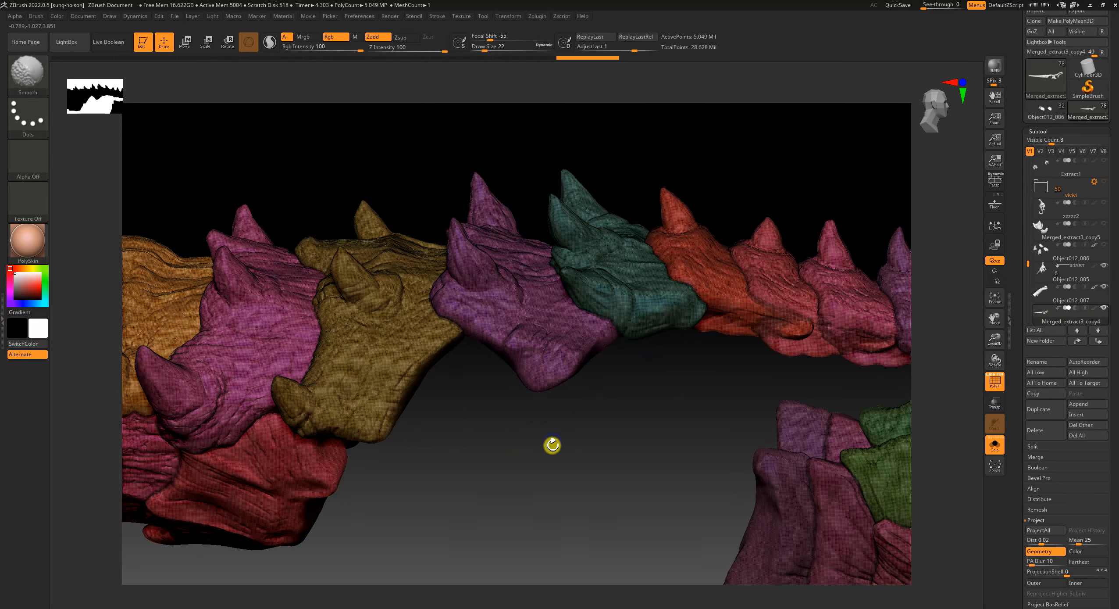
{"action": "mouse_move", "coordinate": [532, 527]}
{"action": "left_mouse_down", "text": "alt"}
{"action": "mouse_move", "coordinate": [515, 453]}
{"action": "mouse_move", "coordinate": [525, 502]}
{"action": "mouse_move", "coordinate": [512, 532]}
{"action": "mouse_move", "coordinate": [520, 525]}
{"action": "left_mouse_up", "text": "alt"}
{"action": "key", "text": "shift+f"}
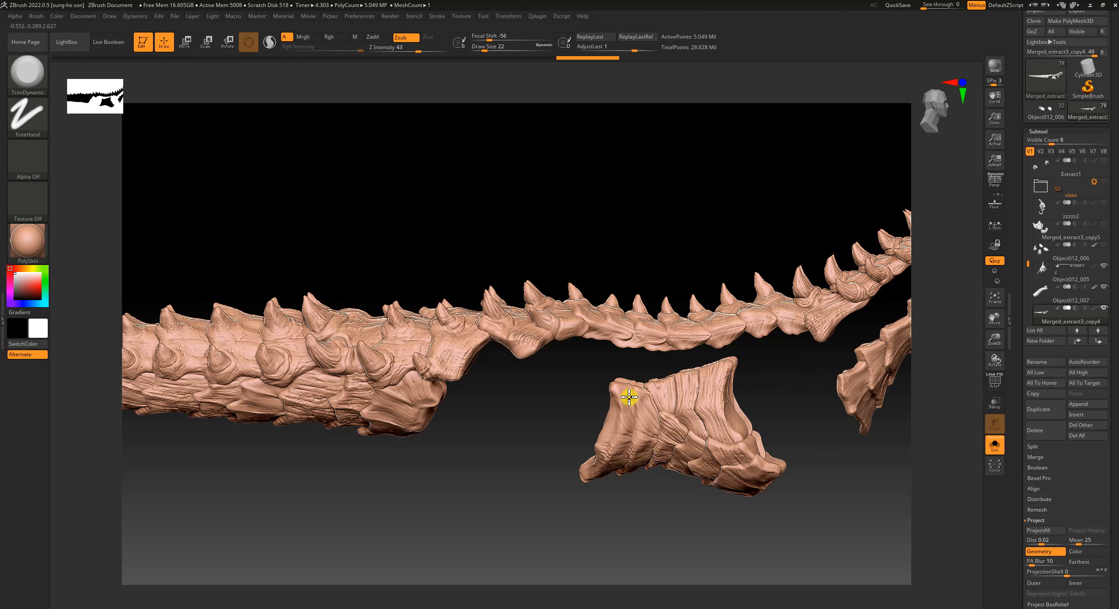
Mask the separate belly plate of the armour and clear the mask again.
{"action": "left_click_drag", "start_coordinate": [483, 479], "coordinate": [484, 501]}
{"action": "key", "text": "shift+f"}
{"action": "key", "text": "shift+f"}
{"action": "mouse_move", "coordinate": [786, 514]}
{"action": "left_mouse_down"}
{"action": "mouse_move", "coordinate": [725, 514]}
{"action": "mouse_move", "coordinate": [735, 517]}
{"action": "left_mouse_up"}
{"action": "left_click_drag", "start_coordinate": [662, 356], "coordinate": [462, 588], "text": "ctrl"}
{"action": "left_click_drag", "start_coordinate": [737, 425], "coordinate": [658, 559], "text": "ctrl"}
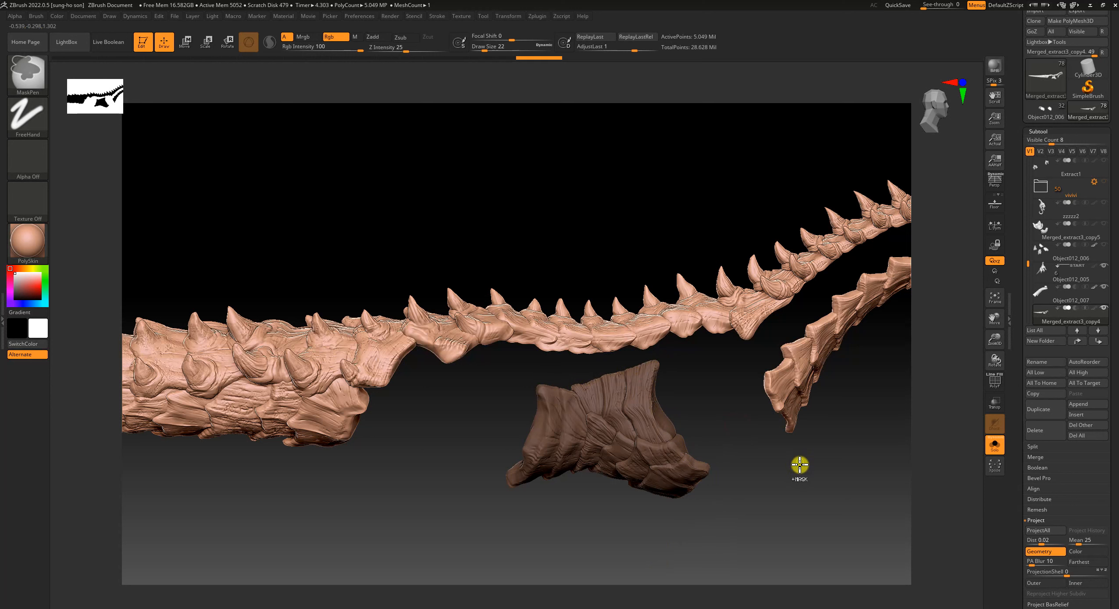
{"action": "left_click_drag", "start_coordinate": [799, 465], "coordinate": [811, 500], "text": "ctrl"}
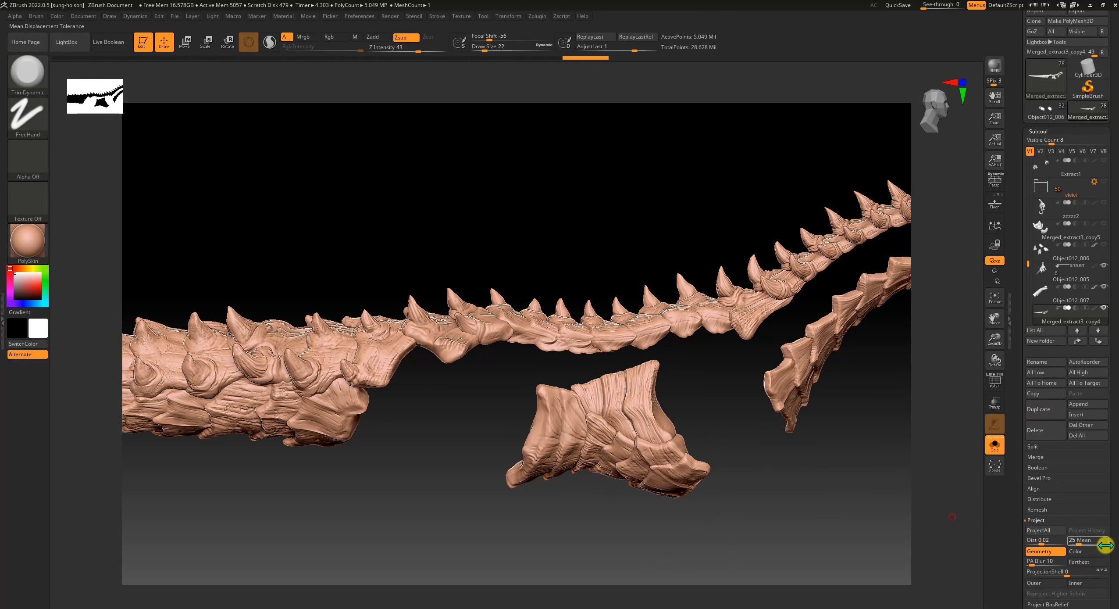
Examine the sculpted detail of the spikes and back plates up close.
{"action": "scroll", "coordinate": [1105, 530], "scroll_direction": "down", "scroll_amount": 5}
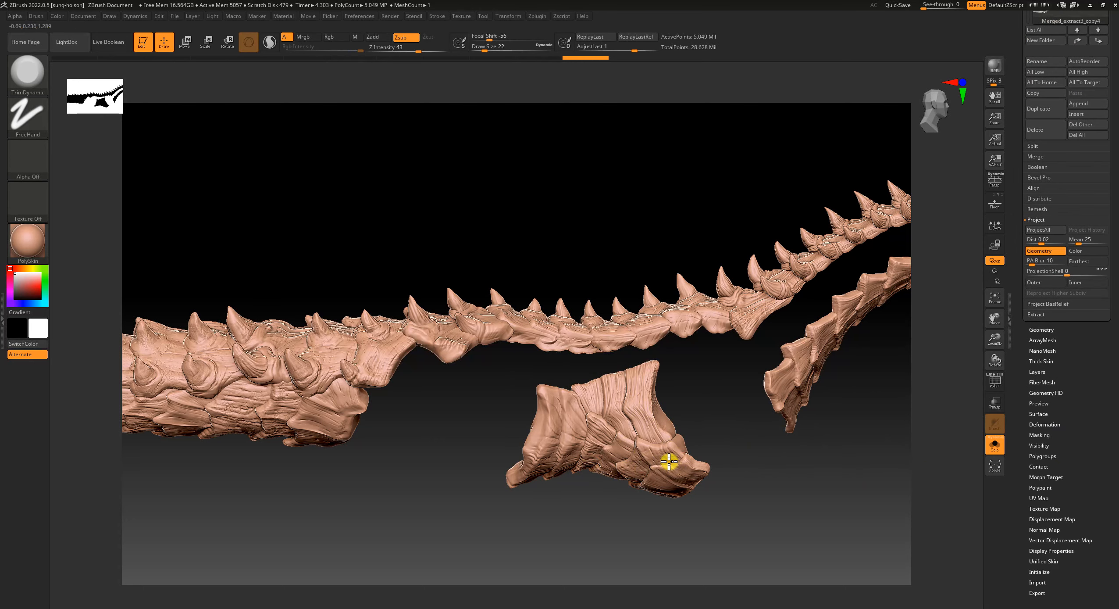
{"action": "left_click_drag", "start_coordinate": [475, 432], "coordinate": [518, 513], "text": "alt"}
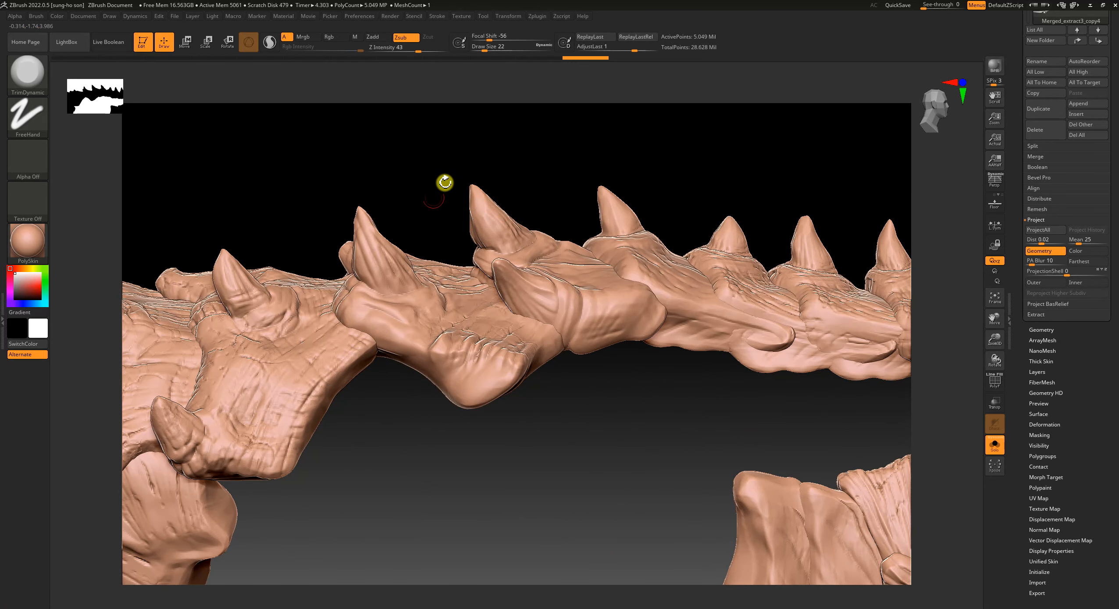
{"action": "left_click_drag", "start_coordinate": [515, 192], "coordinate": [564, 286], "text": "alt"}
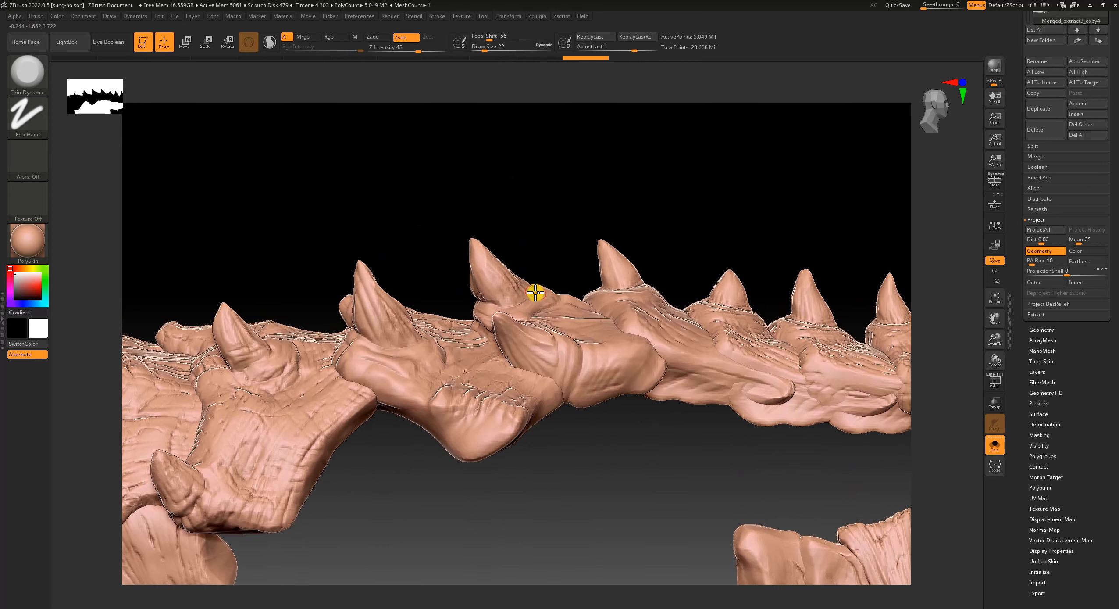
{"action": "key", "text": "ctrl"}
{"action": "left_click_drag", "start_coordinate": [582, 522], "coordinate": [578, 471], "text": "alt"}
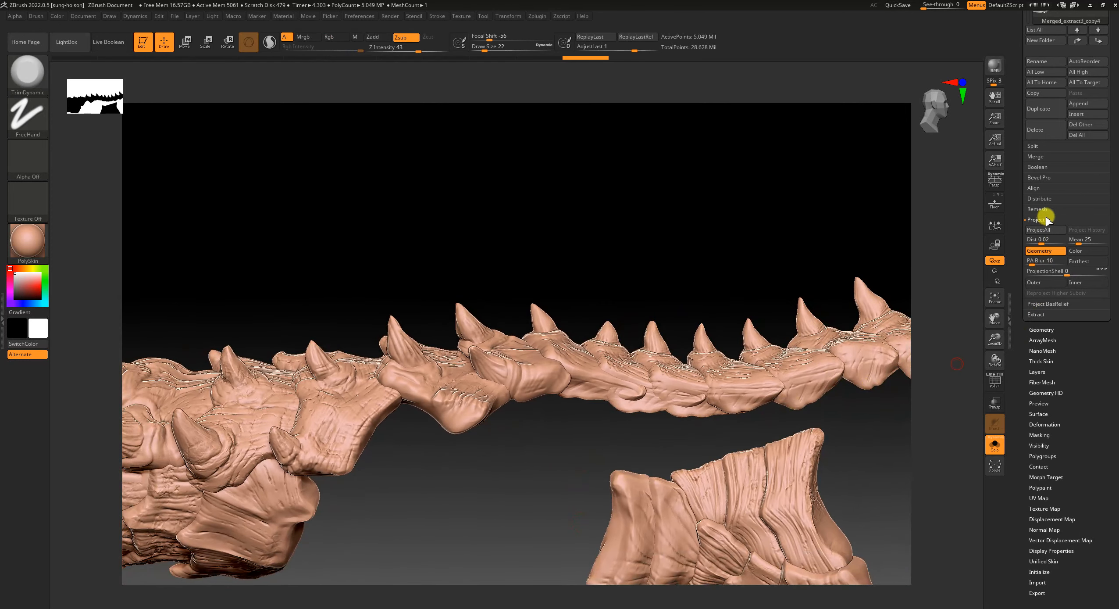
Remesh the armour with ZRemesher at Half, using AdaptiveSize 64 and Curves Strength 100.
{"action": "left_click", "coordinate": [1044, 330]}
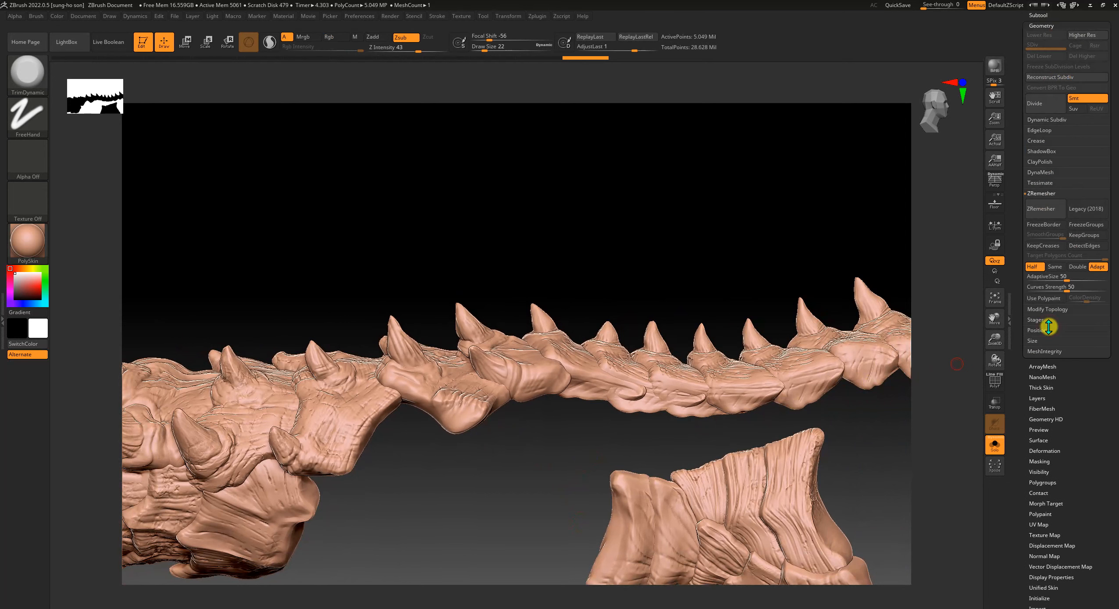
{"action": "mouse_move", "coordinate": [1075, 288]}
{"action": "left_mouse_down"}
{"action": "mouse_move", "coordinate": [1107, 290]}
{"action": "mouse_move", "coordinate": [1077, 276]}
{"action": "left_mouse_up"}
{"action": "left_click", "coordinate": [1035, 266]}
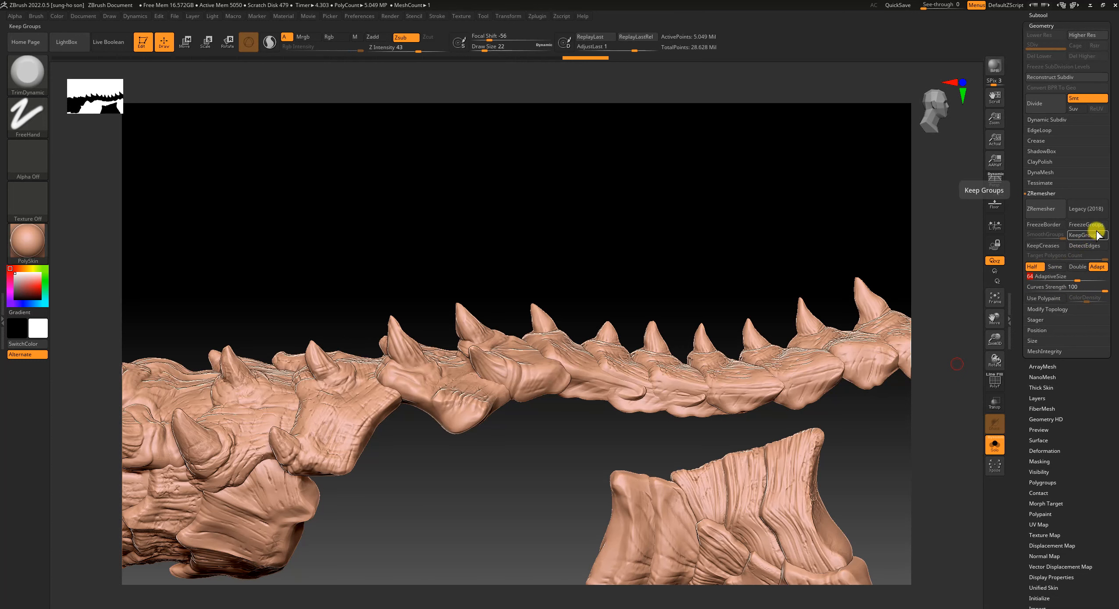
{"action": "left_click", "coordinate": [1090, 237]}
{"action": "left_click", "coordinate": [1034, 209]}
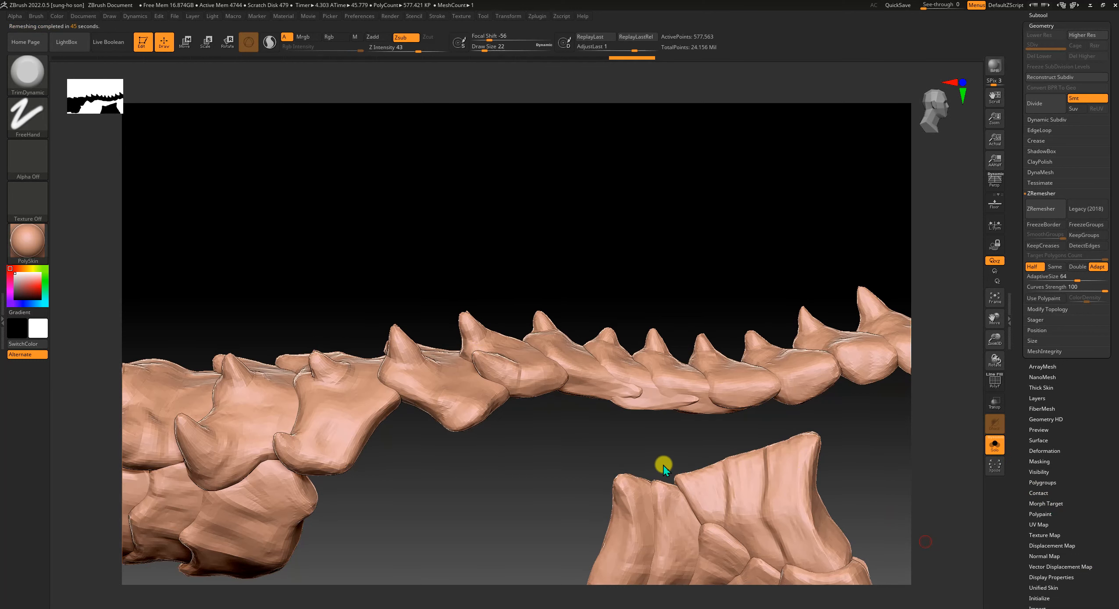
Inspect the remeshed spikes up close, compare them with the original sculpt, and undo the remesh.
{"action": "left_click_drag", "start_coordinate": [543, 485], "coordinate": [514, 538]}
{"action": "left_click_drag", "start_coordinate": [645, 505], "coordinate": [634, 559], "text": "alt"}
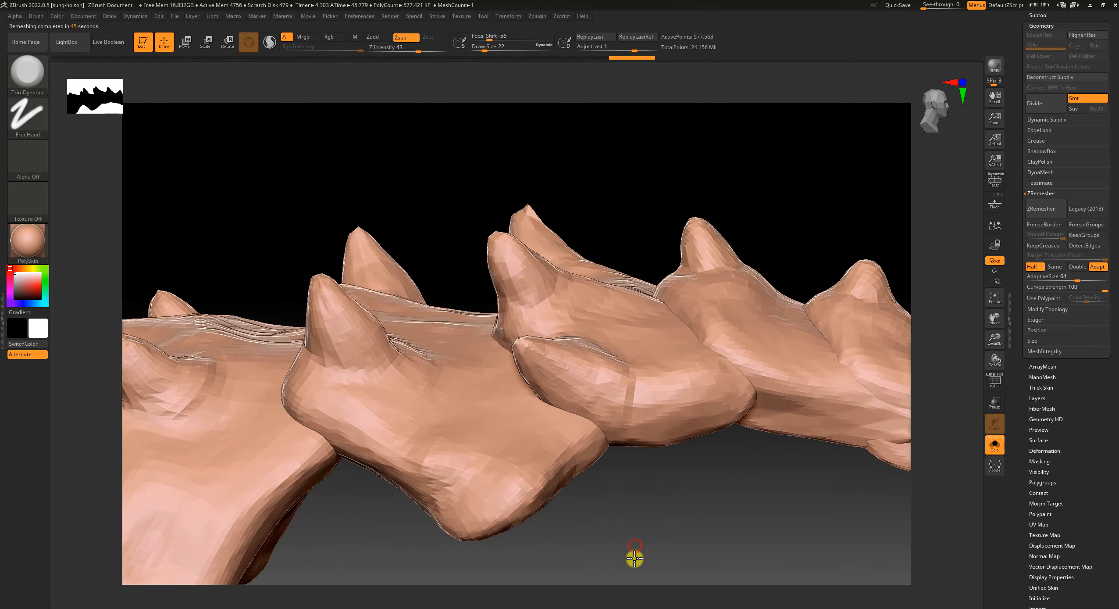
{"action": "left_click_drag", "start_coordinate": [613, 207], "coordinate": [605, 214]}
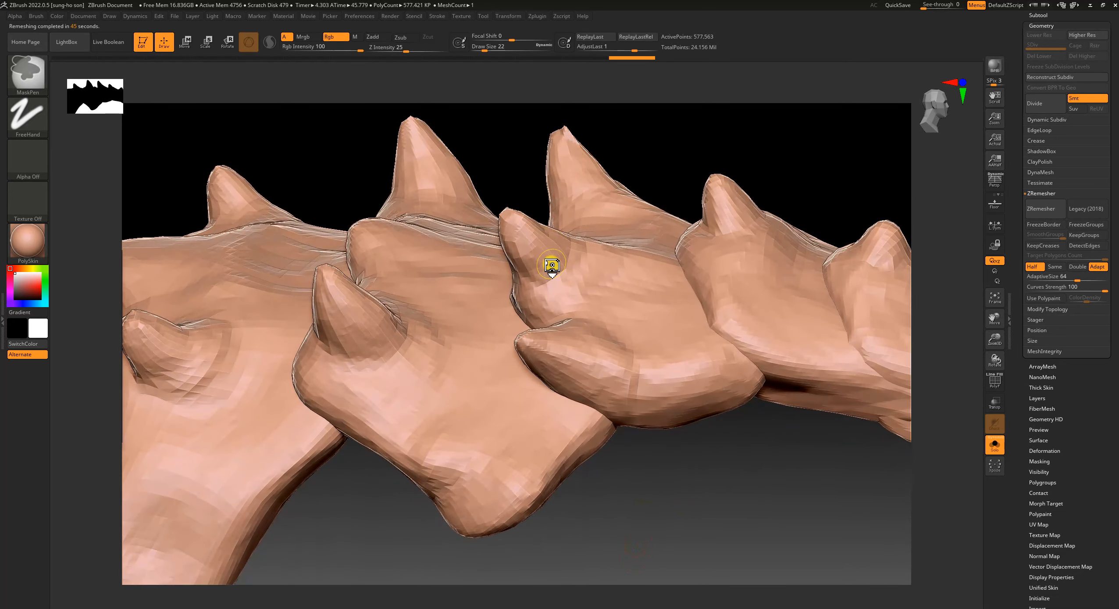
{"action": "key", "text": "ctrl+z"}
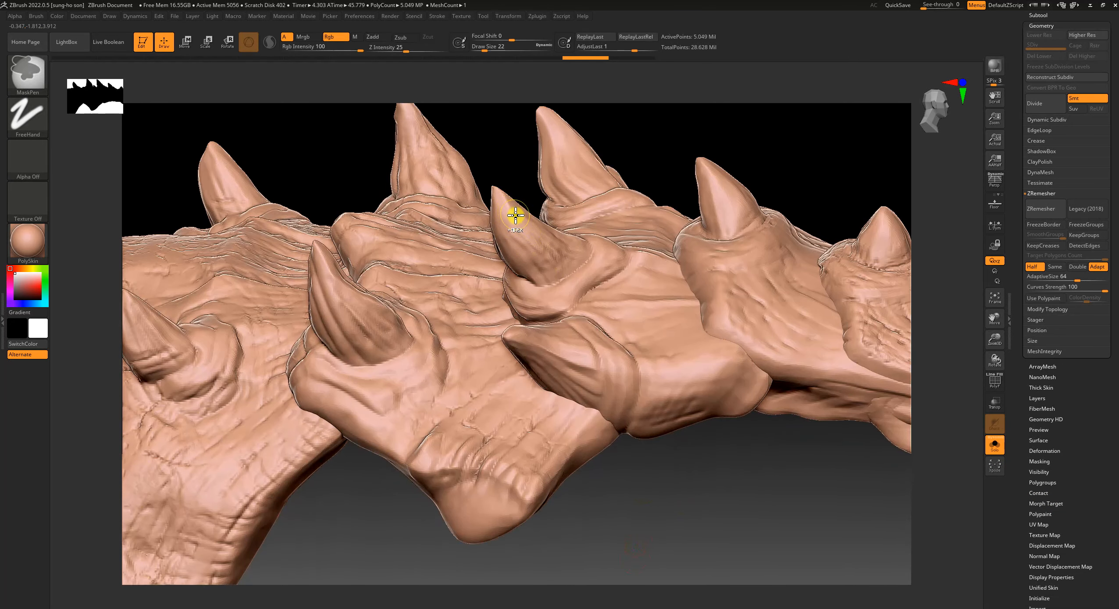
{"action": "key", "text": "ctrl+shift+z"}
{"action": "key", "text": "ctrl+z"}
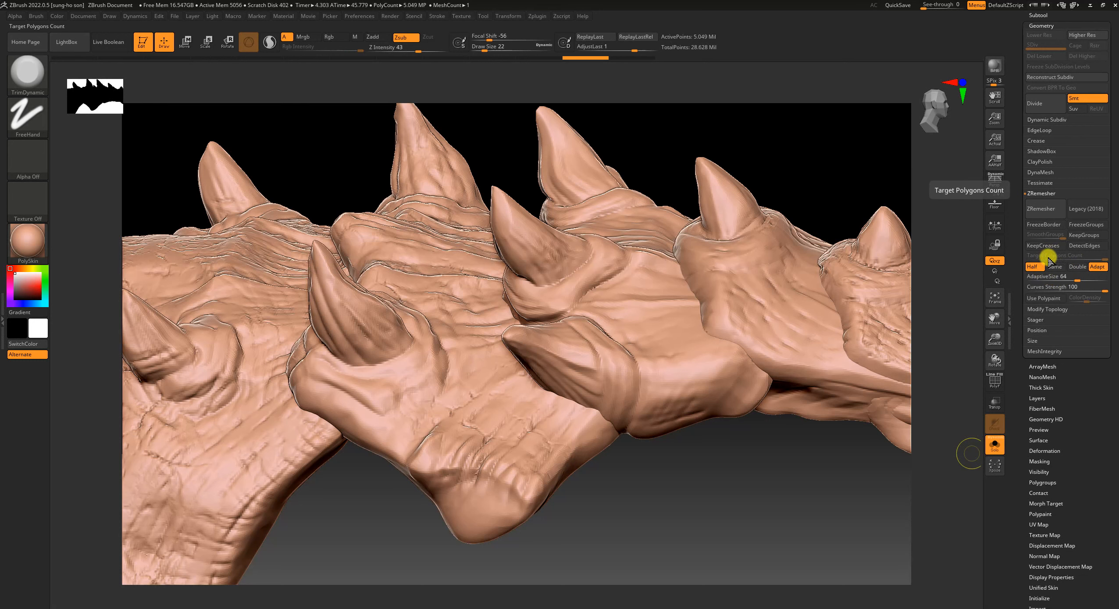
Review the original armour's polygroups and surface detail around the back spikes from several angles.
{"action": "left_click_drag", "start_coordinate": [746, 521], "coordinate": [720, 490], "text": "alt"}
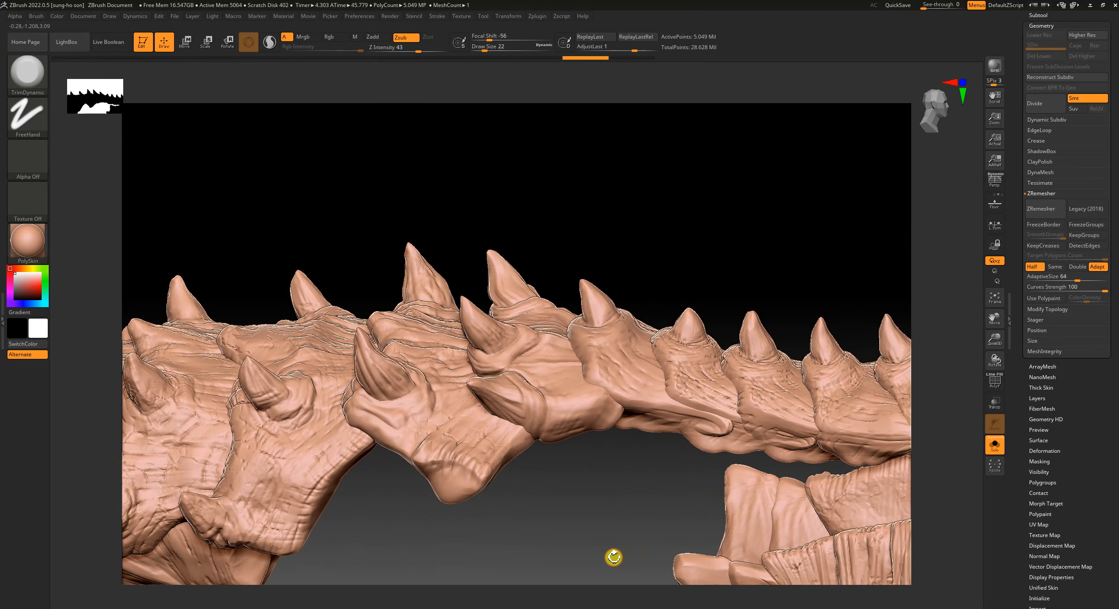
{"action": "left_click_drag", "start_coordinate": [577, 567], "coordinate": [586, 540]}
{"action": "key", "text": "shift+f"}
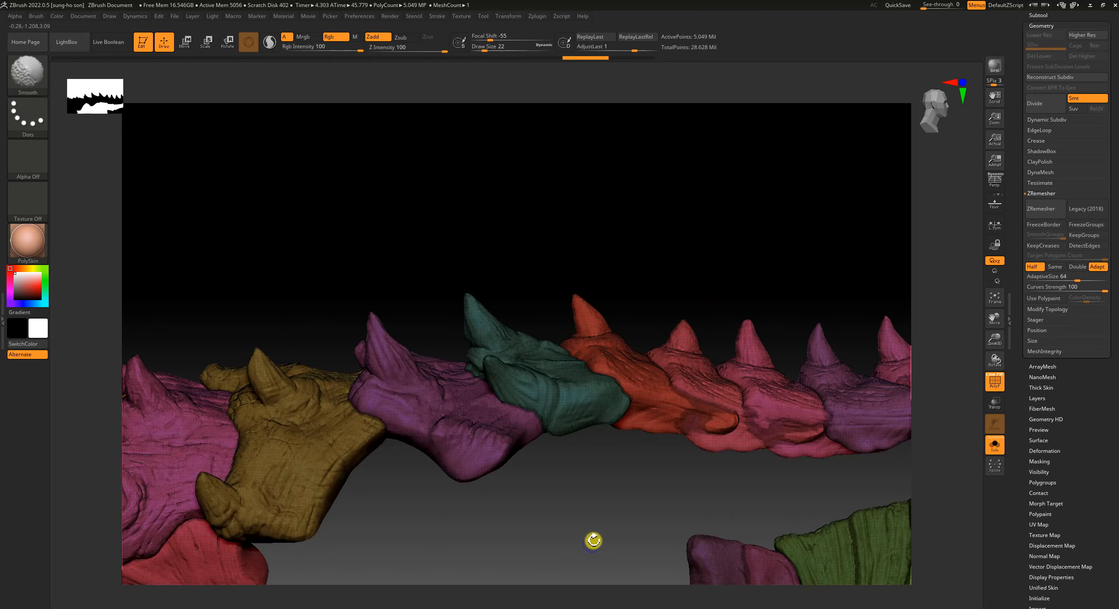
{"action": "mouse_move", "coordinate": [615, 517]}
{"action": "left_mouse_down"}
{"action": "mouse_move", "coordinate": [614, 564]}
{"action": "mouse_move", "coordinate": [603, 533]}
{"action": "left_mouse_up"}
{"action": "key", "text": "shift+f"}
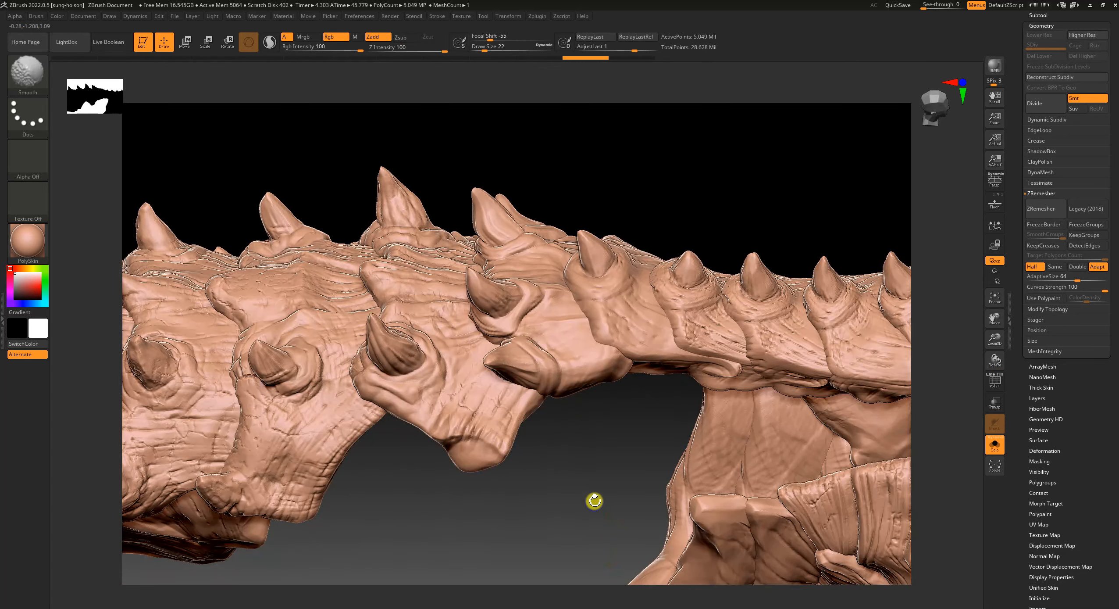
{"action": "key", "text": "shift+f"}
{"action": "key", "text": "shift+f"}
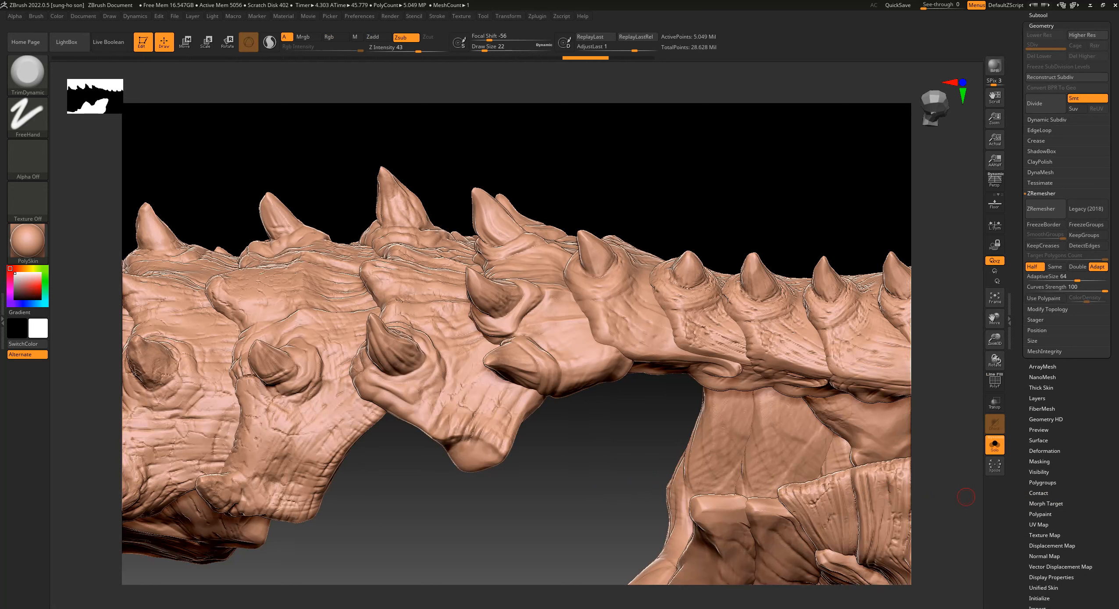
Open the DynaMesh settings and examine the dense wireframe of the back plates against their plain surface.
{"action": "left_click", "coordinate": [1050, 174]}
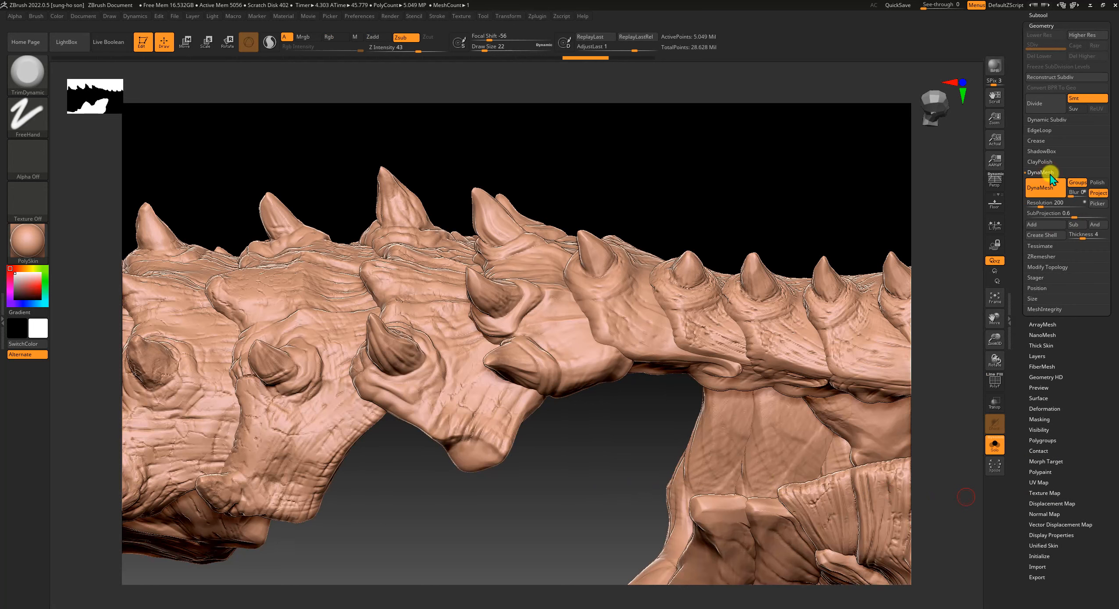
{"action": "left_click_drag", "start_coordinate": [503, 543], "coordinate": [512, 509]}
{"action": "key", "text": "shift+f"}
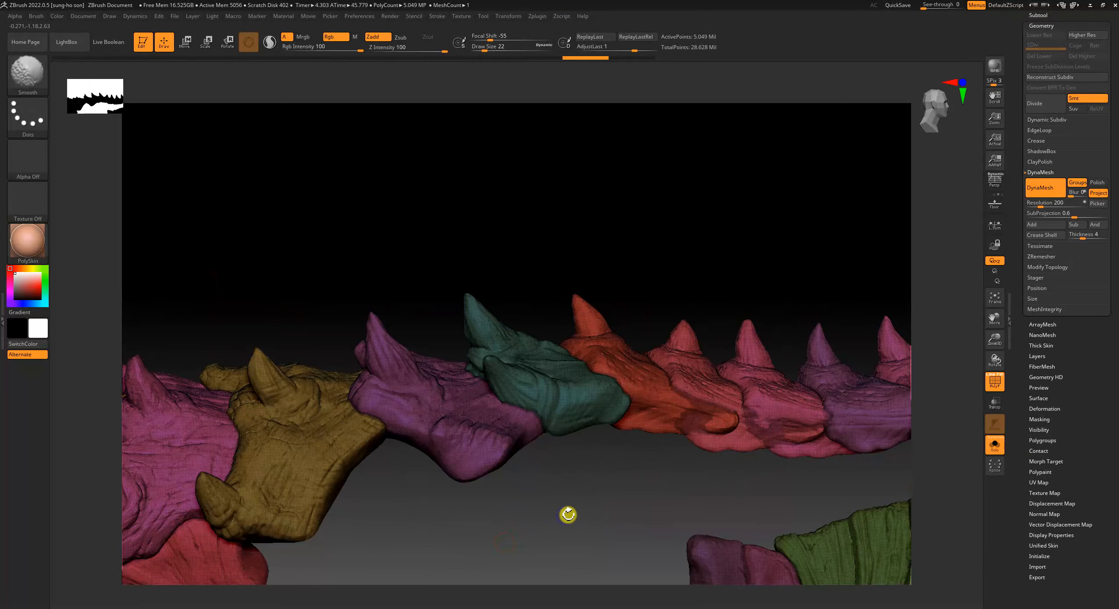
{"action": "left_click_drag", "start_coordinate": [627, 489], "coordinate": [611, 571], "text": "alt"}
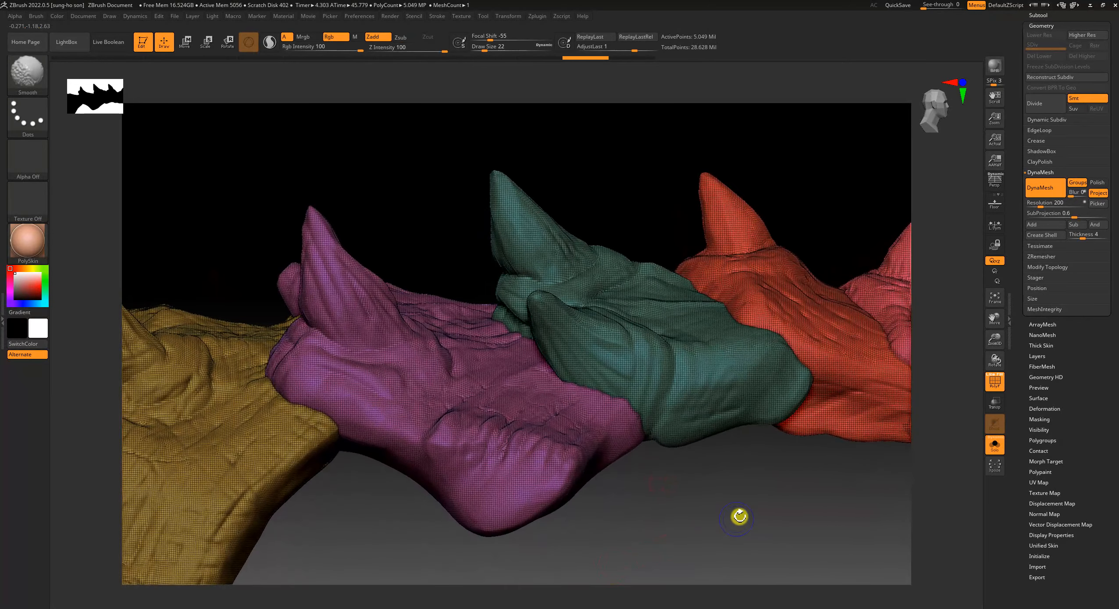
{"action": "key", "text": "shift+f"}
{"action": "key", "text": "shift+f"}
{"action": "key", "text": "shift+f"}
{"action": "mouse_move", "coordinate": [736, 523]}
{"action": "left_mouse_down", "text": "alt"}
{"action": "mouse_move", "coordinate": [723, 479]}
{"action": "mouse_move", "coordinate": [707, 472]}
{"action": "mouse_move", "coordinate": [704, 535]}
{"action": "left_mouse_up", "text": "alt"}
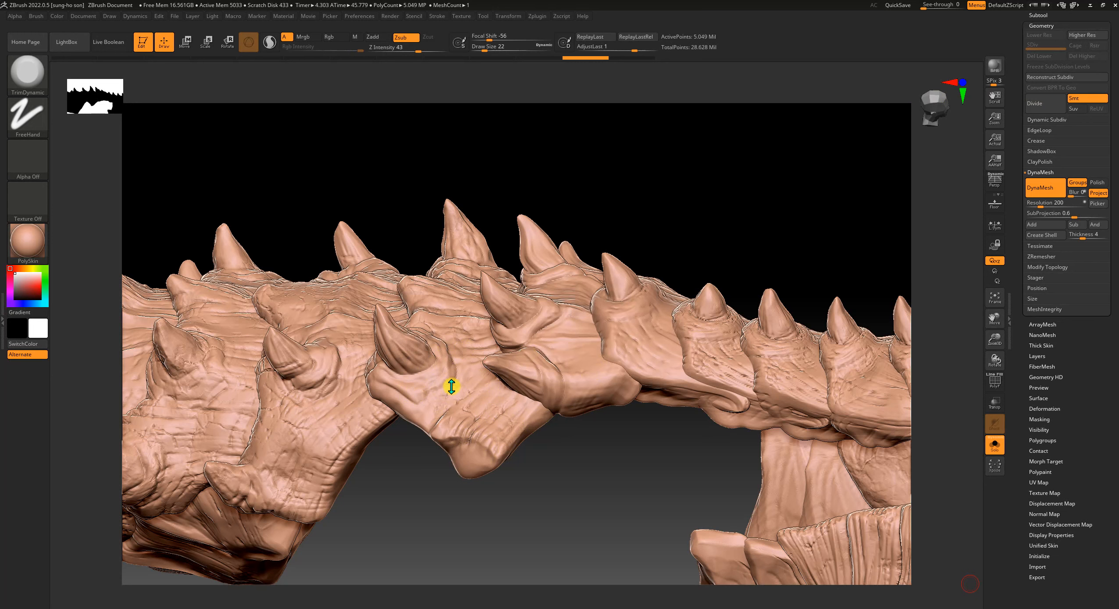
Display the back armour's polygroups and make sure the DynaMesh Groups and Project options are on.
{"action": "mouse_move", "coordinate": [528, 537]}
{"action": "left_mouse_down"}
{"action": "mouse_move", "coordinate": [522, 515]}
{"action": "mouse_move", "coordinate": [541, 502]}
{"action": "left_mouse_up"}
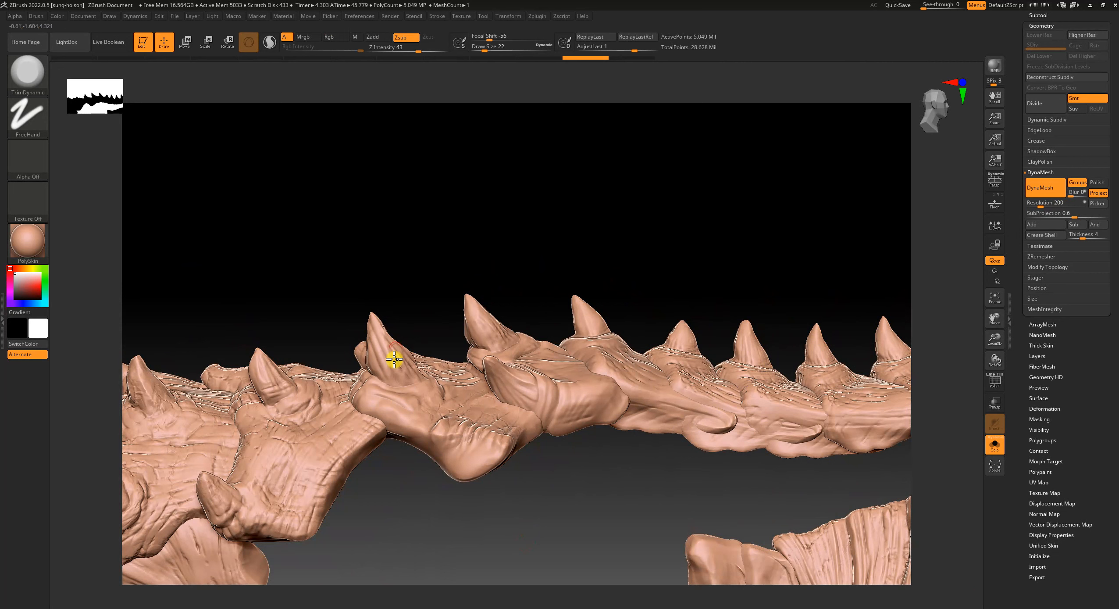
{"action": "key", "text": "shift+f"}
{"action": "key", "text": "shift+f"}
{"action": "key", "text": "shift+f"}
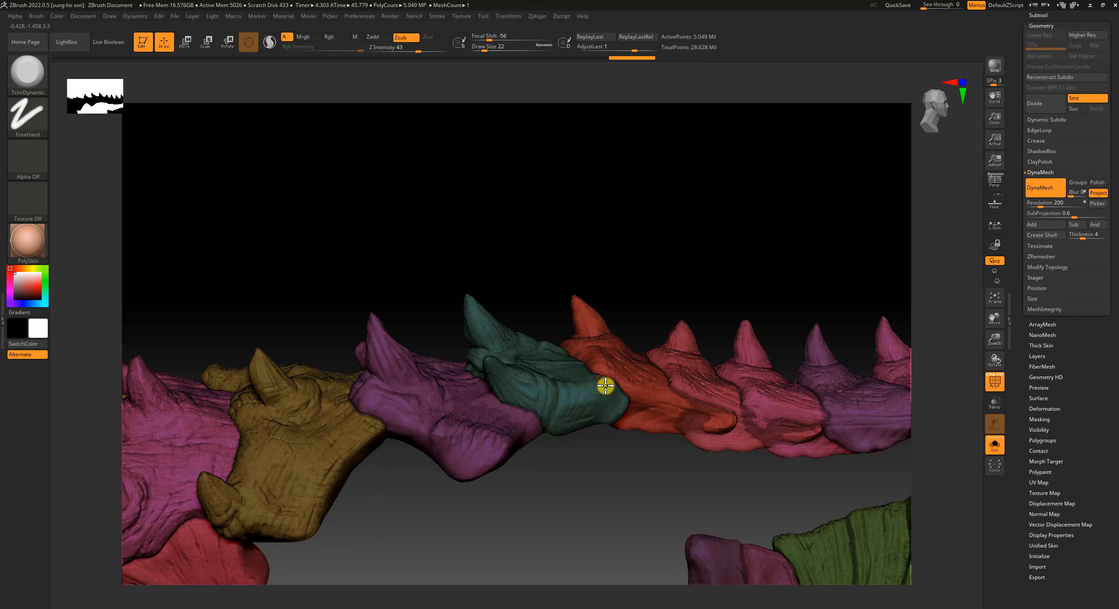
{"action": "left_click", "coordinate": [1077, 182]}
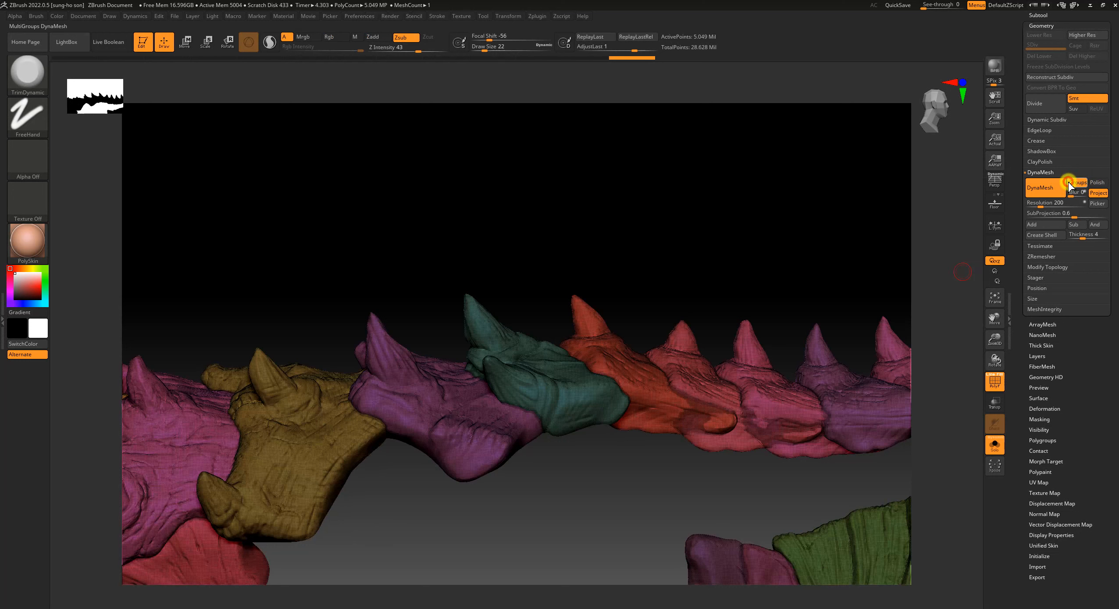
{"action": "left_click", "coordinate": [1100, 195]}
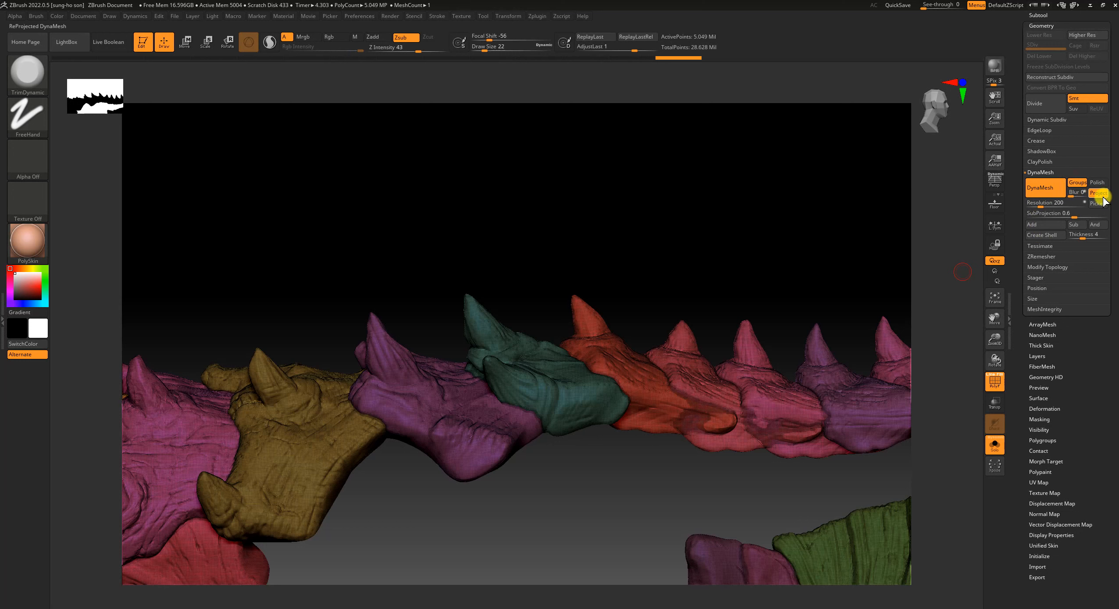
Delete the Cylinder3D_1 subtool, leaving only the Merged_extract3_copy5 armour in the tool.
{"action": "scroll", "coordinate": [1100, 166], "scroll_direction": "up", "scroll_amount": 4}
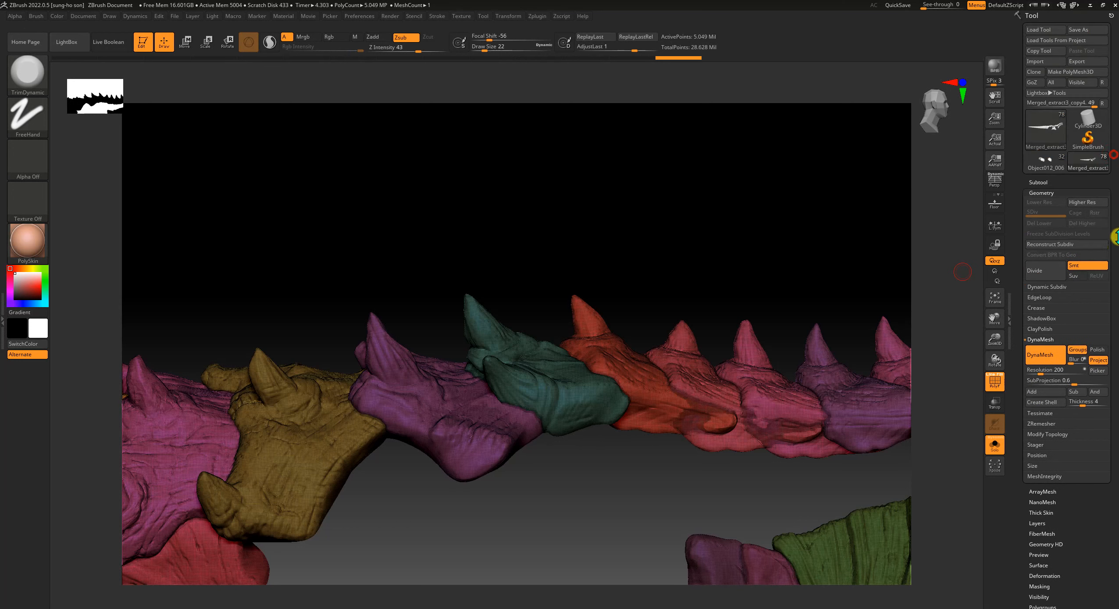
{"action": "mouse_move", "coordinate": [1074, 160]}
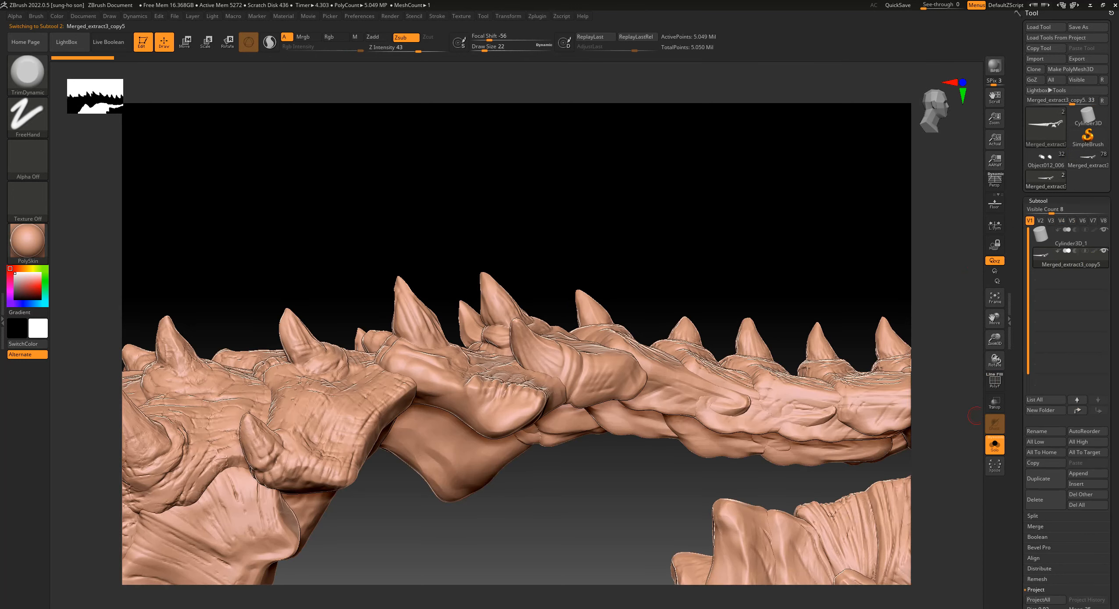
{"action": "left_click", "coordinate": [1061, 233]}
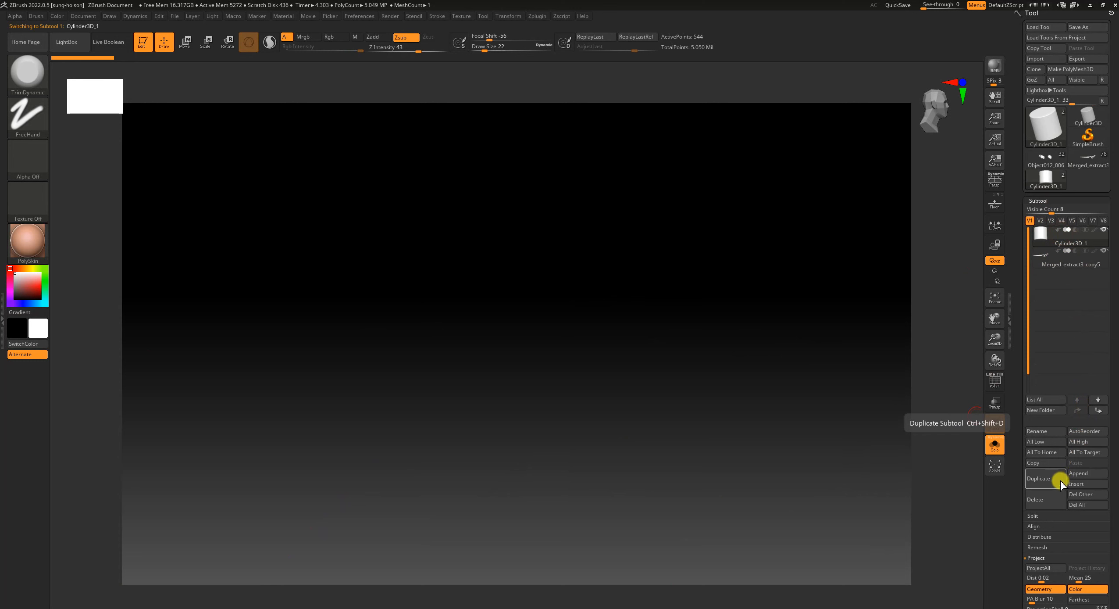
{"action": "left_click", "coordinate": [1057, 505]}
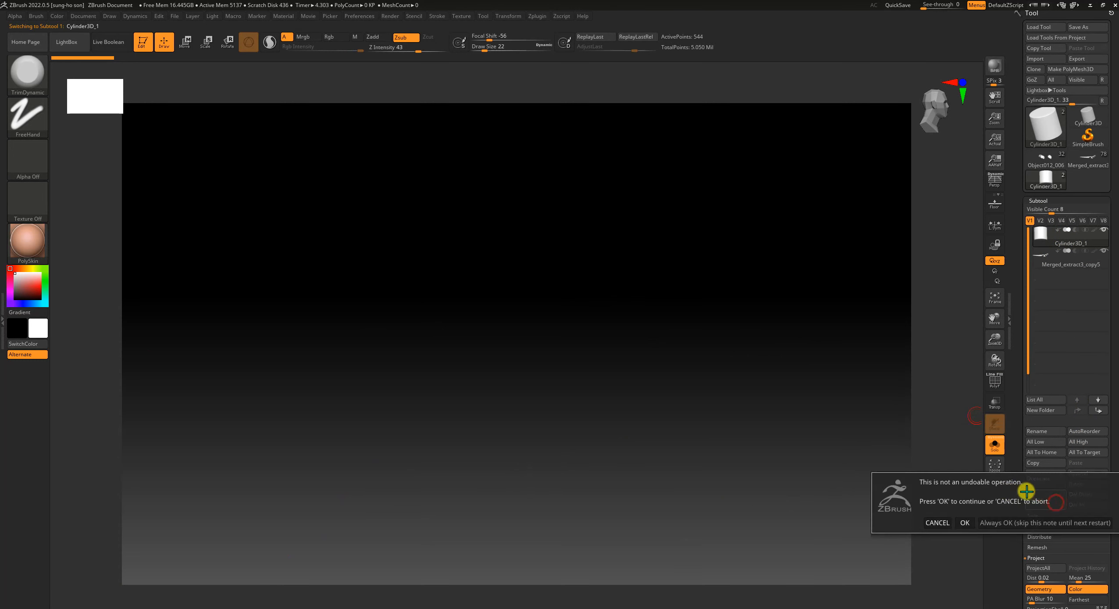
{"action": "left_click", "coordinate": [971, 521]}
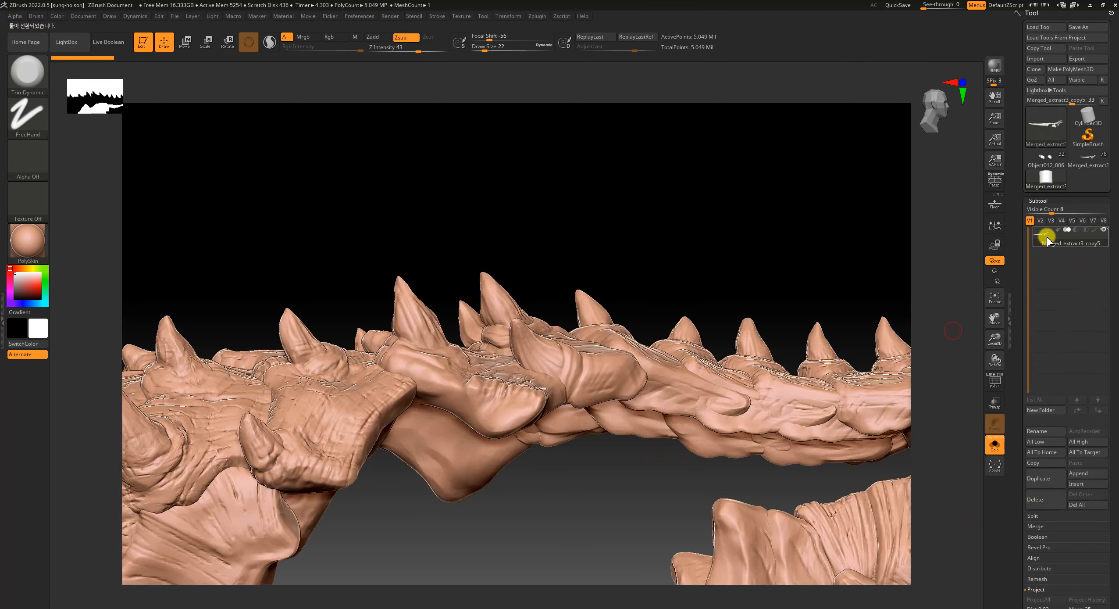
{"action": "mouse_move", "coordinate": [1047, 241]}
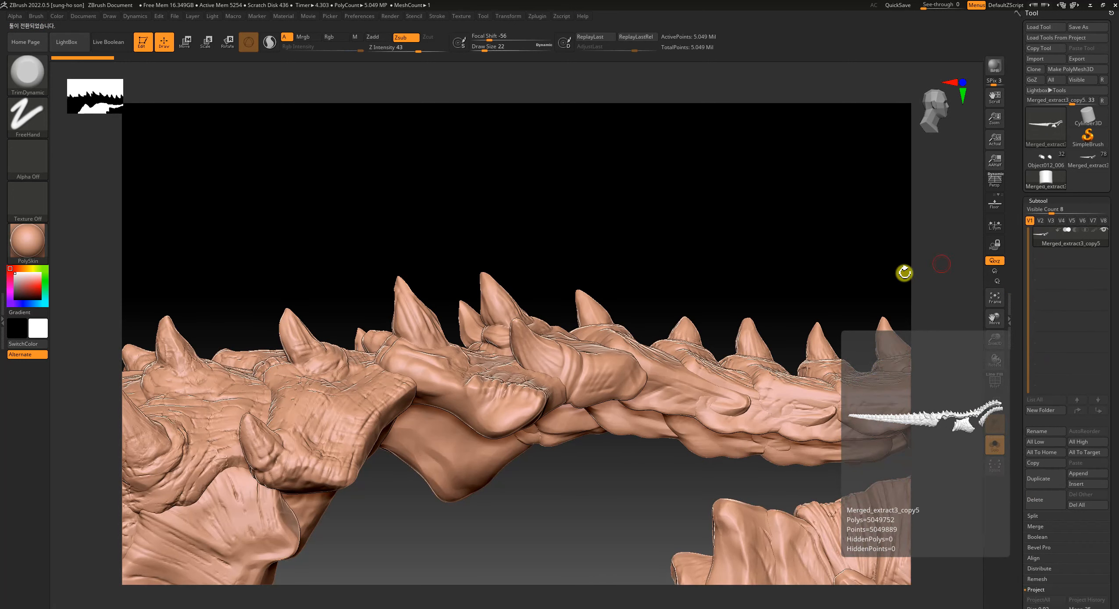
Check the isolated armour copy with and without its polygroup display and open its DynaMesh settings.
{"action": "left_click_drag", "start_coordinate": [627, 237], "coordinate": [588, 189], "text": "alt"}
{"action": "left_click_drag", "start_coordinate": [636, 351], "coordinate": [659, 224], "text": "alt"}
{"action": "key", "text": "shift+f"}
{"action": "key", "text": "shift+f"}
{"action": "mouse_move", "coordinate": [627, 530]}
{"action": "left_mouse_down", "text": "alt"}
{"action": "mouse_move", "coordinate": [637, 515]}
{"action": "mouse_move", "coordinate": [553, 495]}
{"action": "left_mouse_up", "text": "alt"}
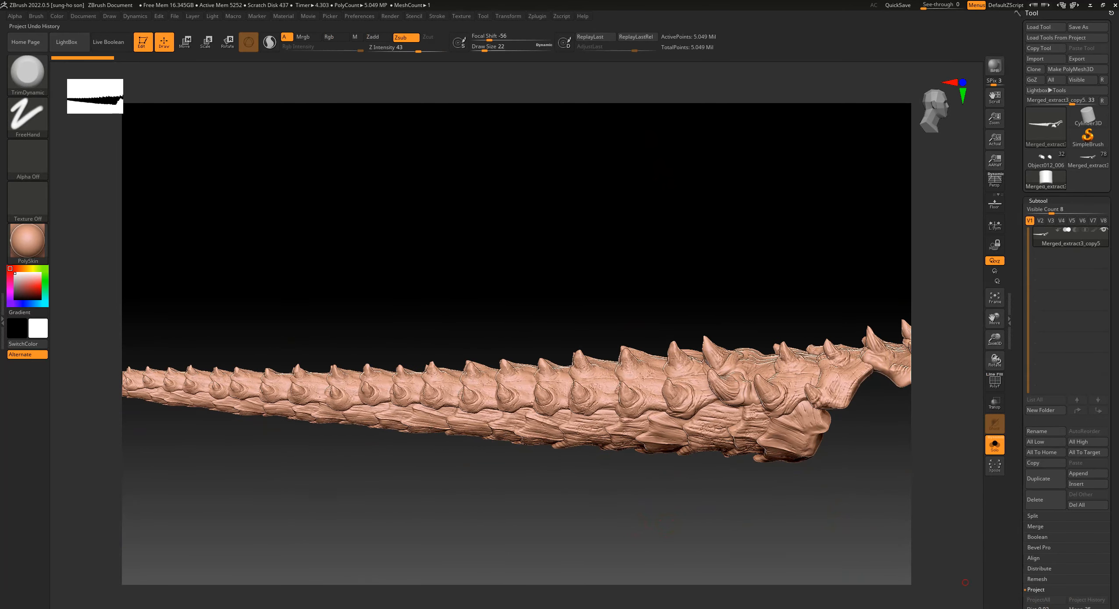
{"action": "left_click_drag", "start_coordinate": [1112, 545], "coordinate": [1117, 442]}
{"action": "left_click", "coordinate": [1054, 361]}
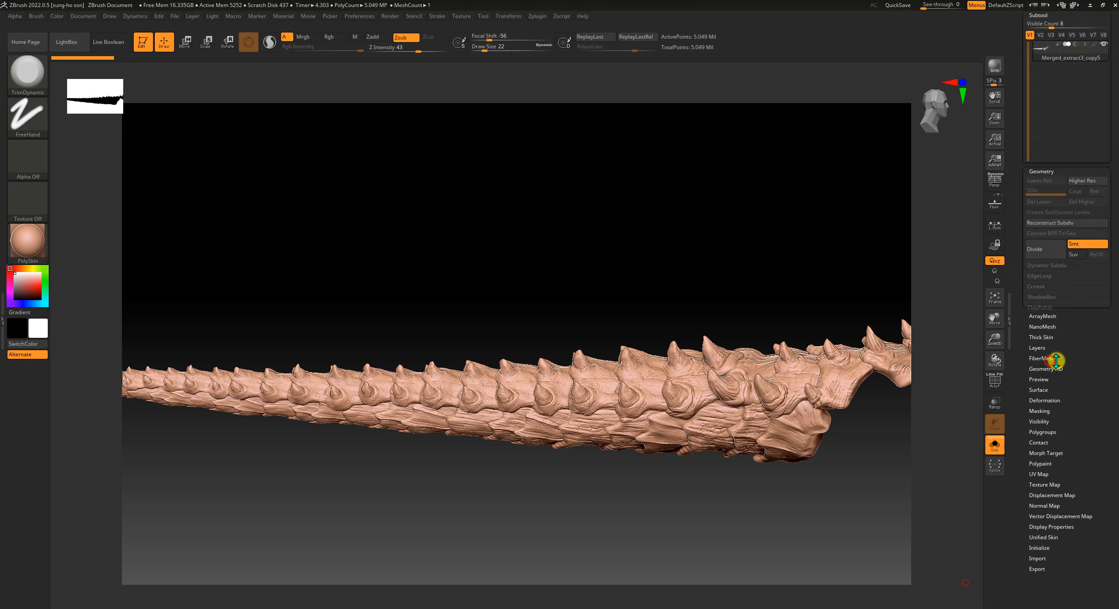
{"action": "left_click_drag", "start_coordinate": [1094, 361], "coordinate": [1097, 386]}
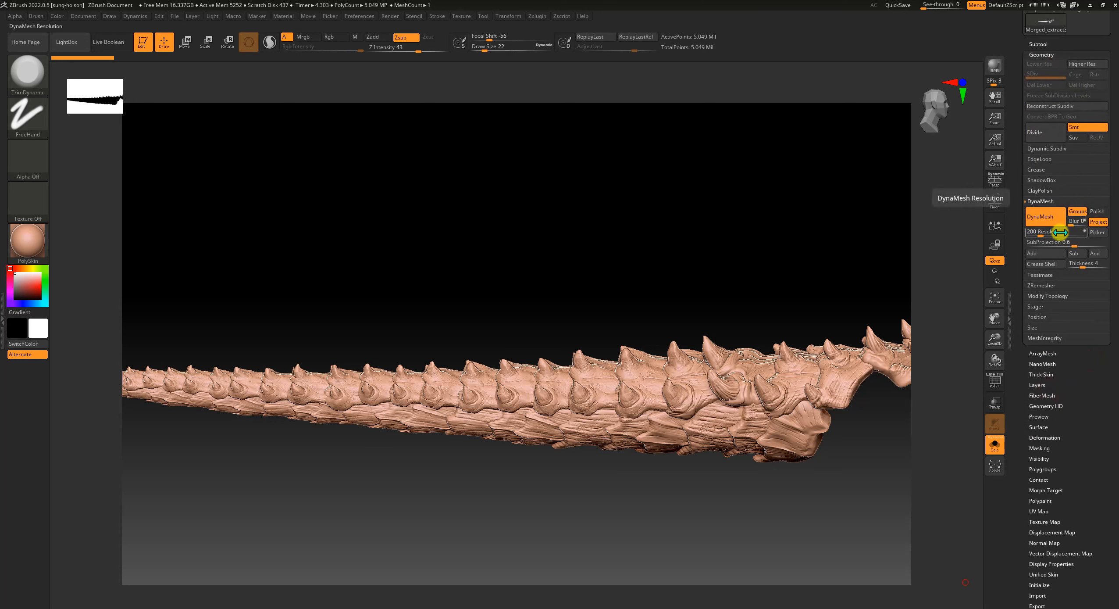
Try remeshing the armour copy with DynaMesh at a much lower resolution and undo it.
{"action": "left_click", "coordinate": [1039, 218]}
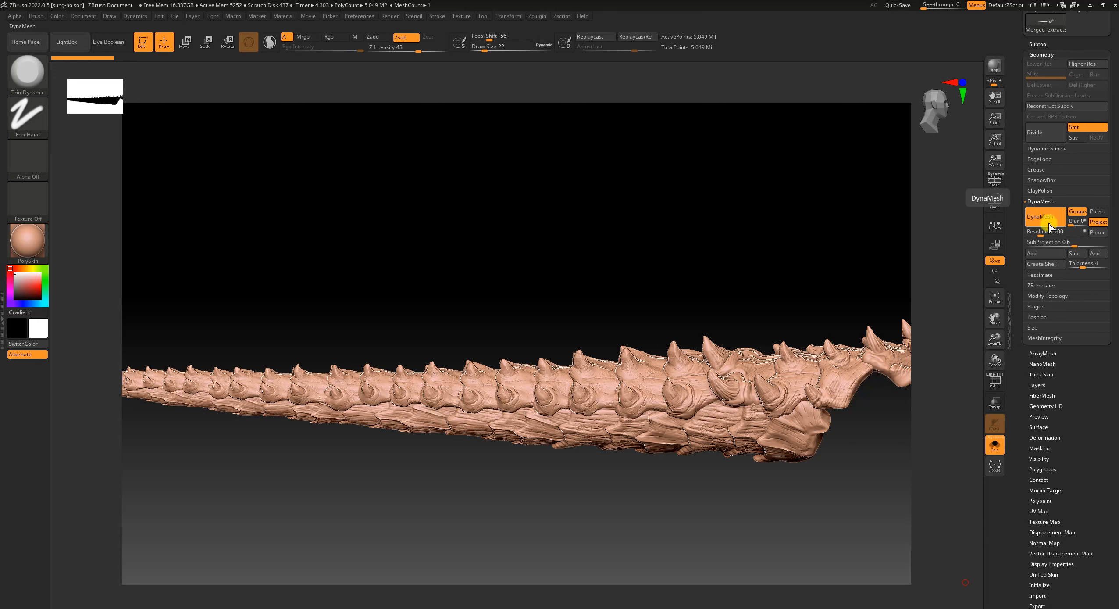
{"action": "left_click", "coordinate": [1046, 232]}
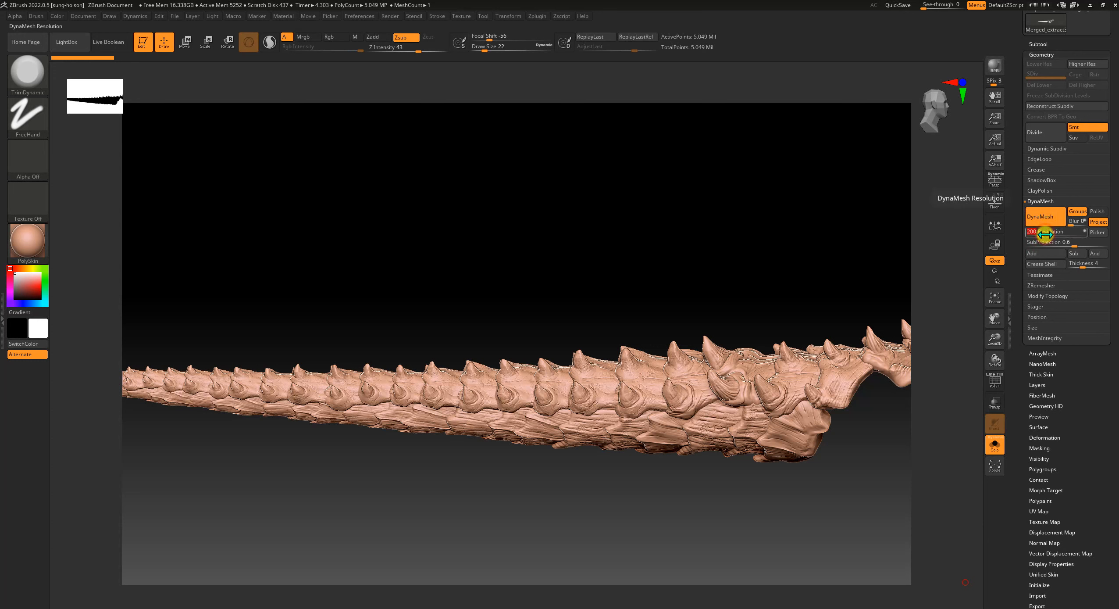
{"action": "key", "text": "Return"}
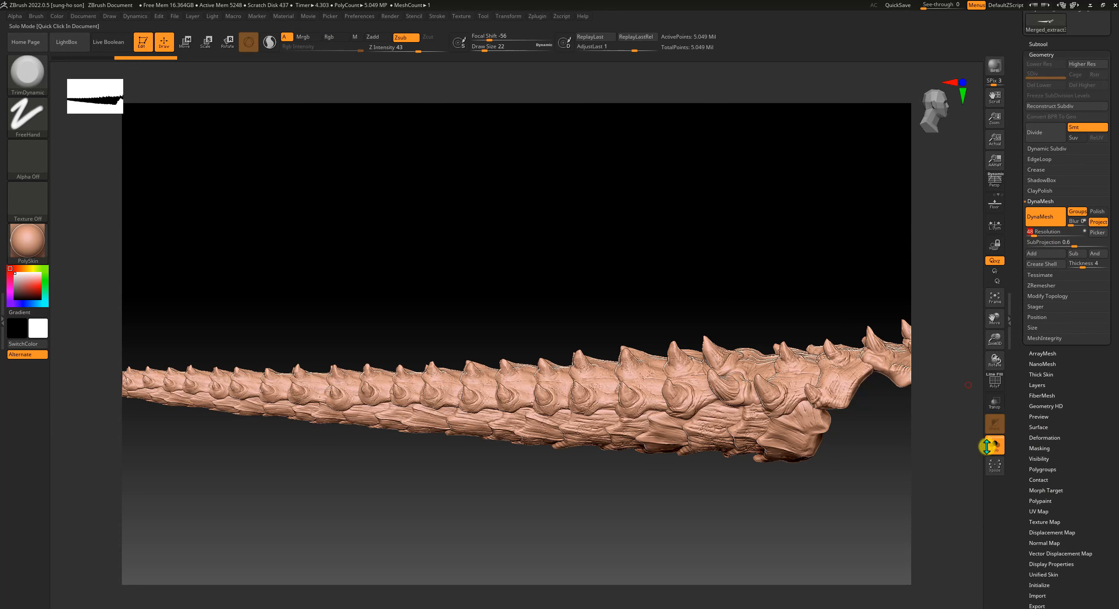
{"action": "key", "text": "ctrl"}
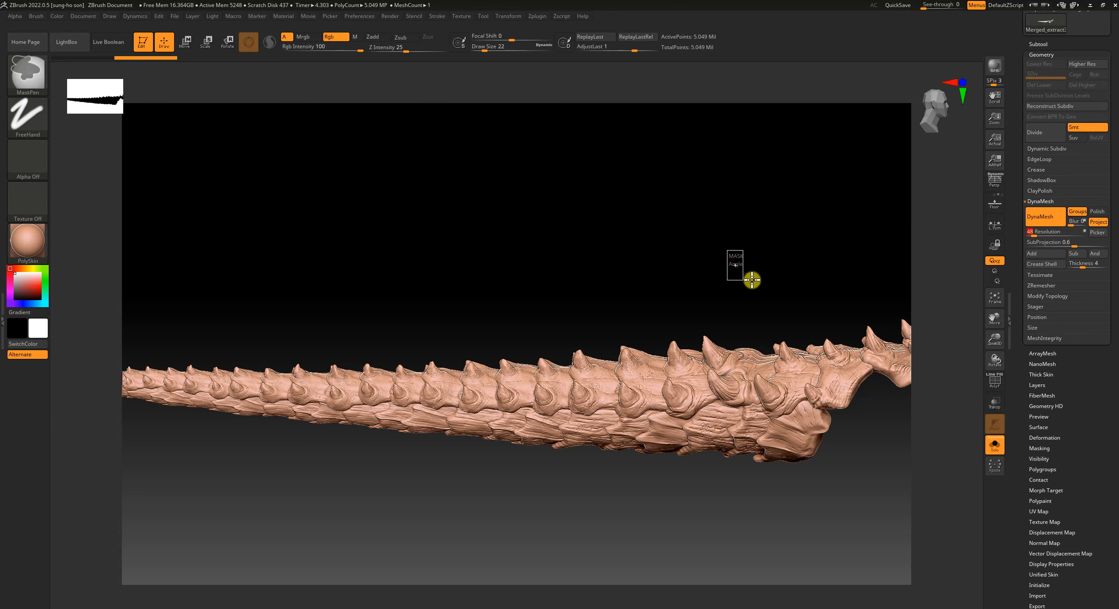
{"action": "left_click", "coordinate": [752, 280], "text": "ctrl"}
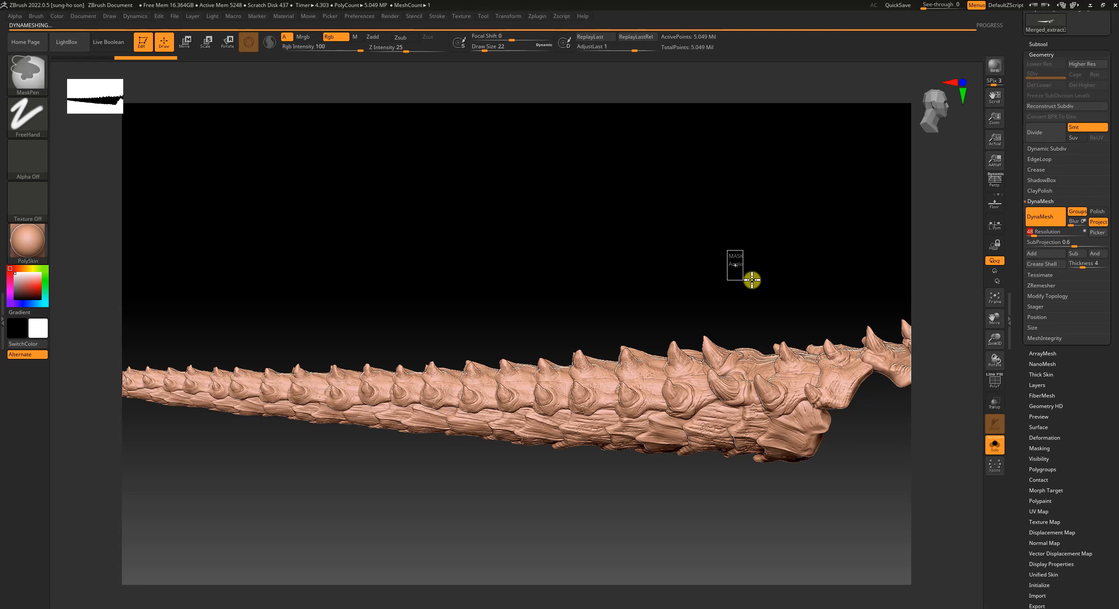
{"action": "key", "text": "ctrl+z"}
Set the DynaMesh resolution to 104 and remesh the armour copy with Groups and Project enabled.
{"action": "left_click", "coordinate": [1048, 231]}
{"action": "type", "text": "10"}
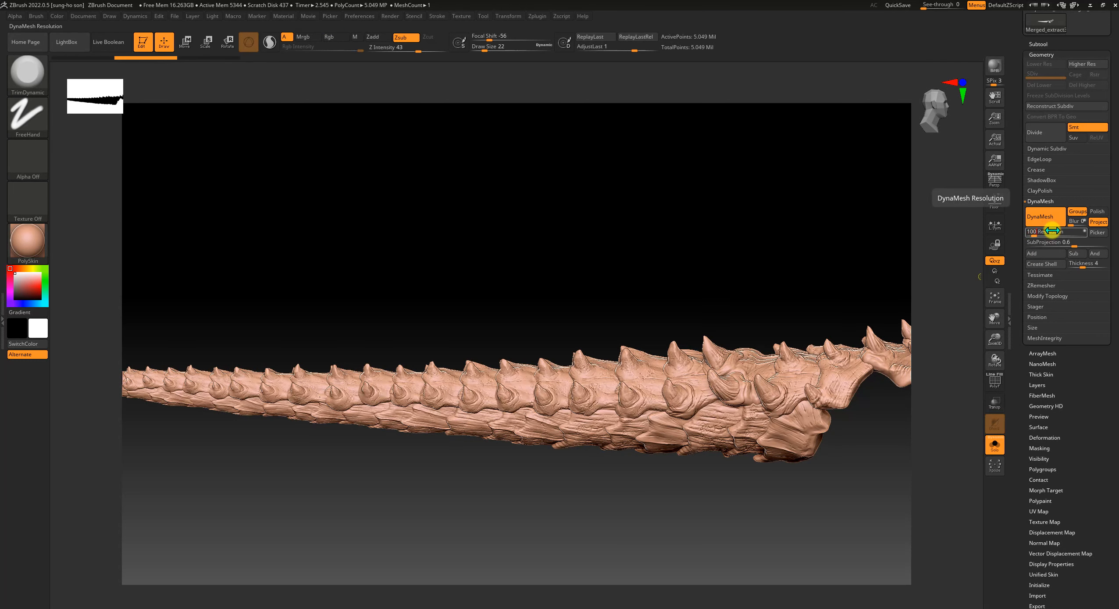
{"action": "key", "text": "ctrl"}
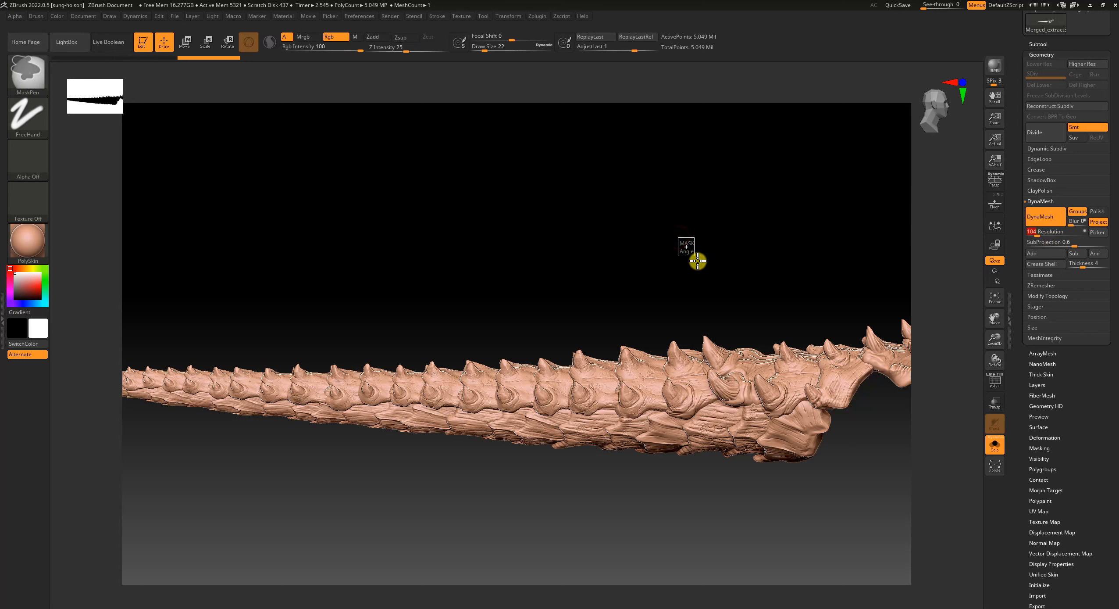
{"action": "left_click", "coordinate": [698, 260], "text": "ctrl"}
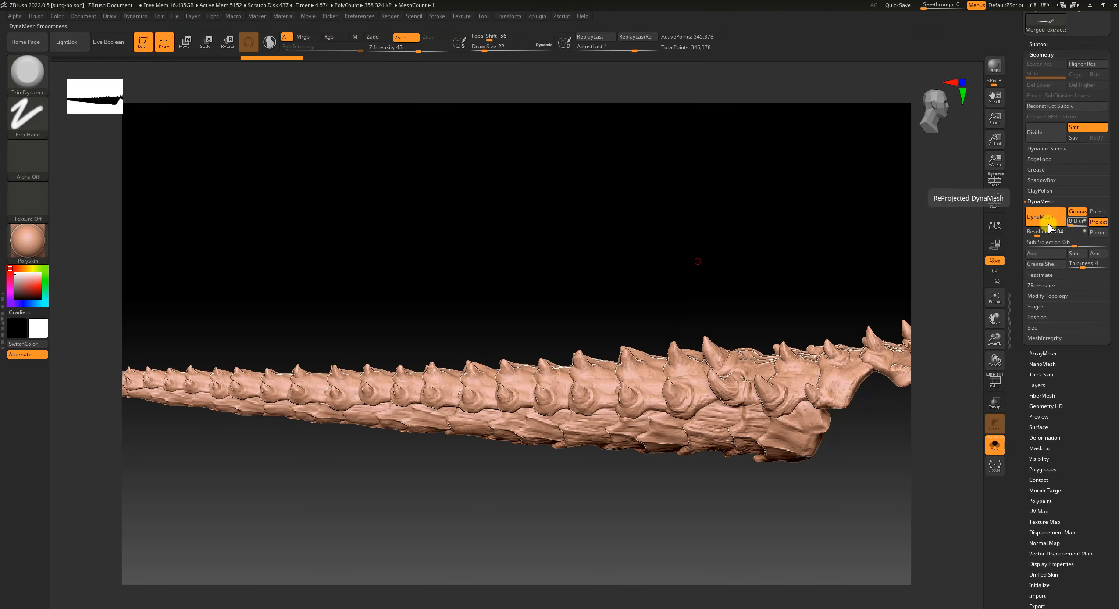
Examine the remeshed armour's softened surface, its polygroups and the subtool's polygon count.
{"action": "left_click_drag", "start_coordinate": [782, 265], "coordinate": [657, 350], "text": "alt"}
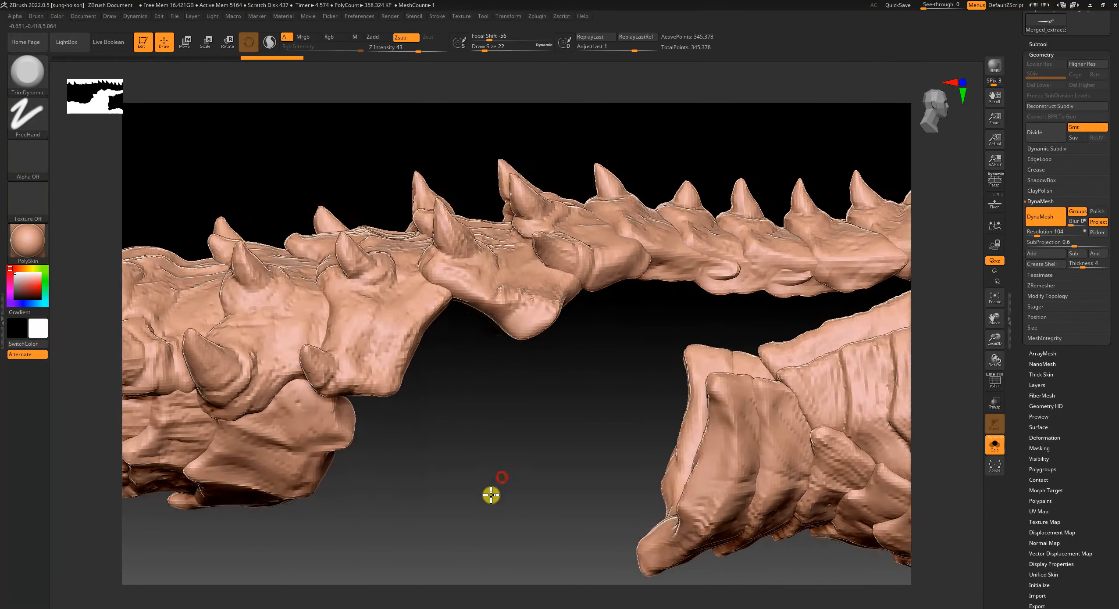
{"action": "mouse_move", "coordinate": [491, 494]}
{"action": "left_mouse_down"}
{"action": "mouse_move", "coordinate": [645, 481]}
{"action": "mouse_move", "coordinate": [723, 500]}
{"action": "left_mouse_up"}
{"action": "key", "text": "shift+f"}
{"action": "key", "text": "shift+f"}
{"action": "left_click_drag", "start_coordinate": [798, 522], "coordinate": [735, 531], "text": "alt"}
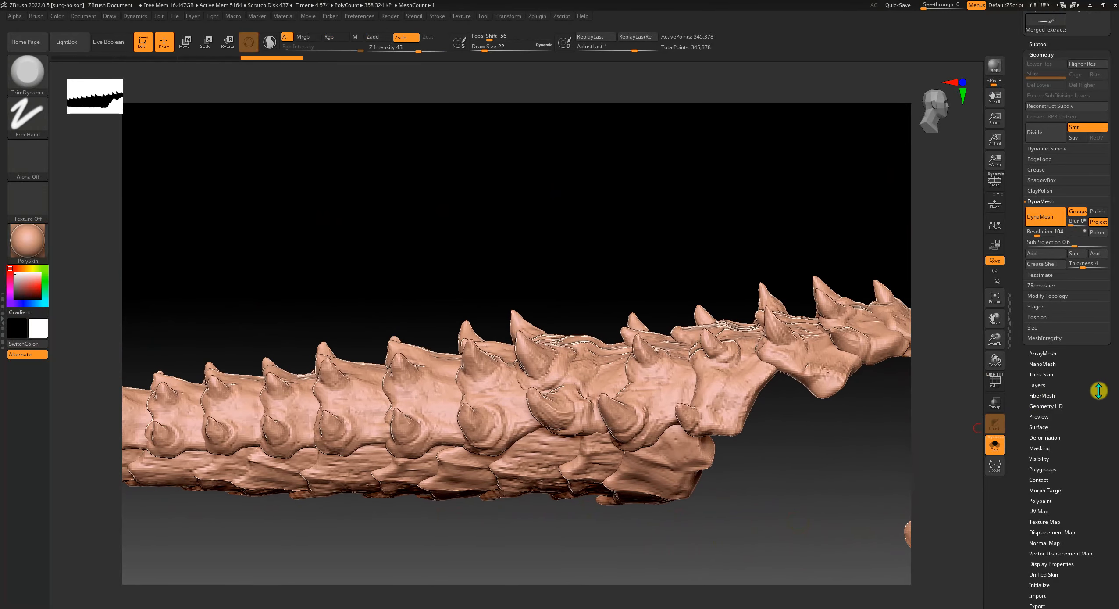
{"action": "left_click_drag", "start_coordinate": [1081, 400], "coordinate": [1081, 559]}
{"action": "mouse_move", "coordinate": [1049, 182]}
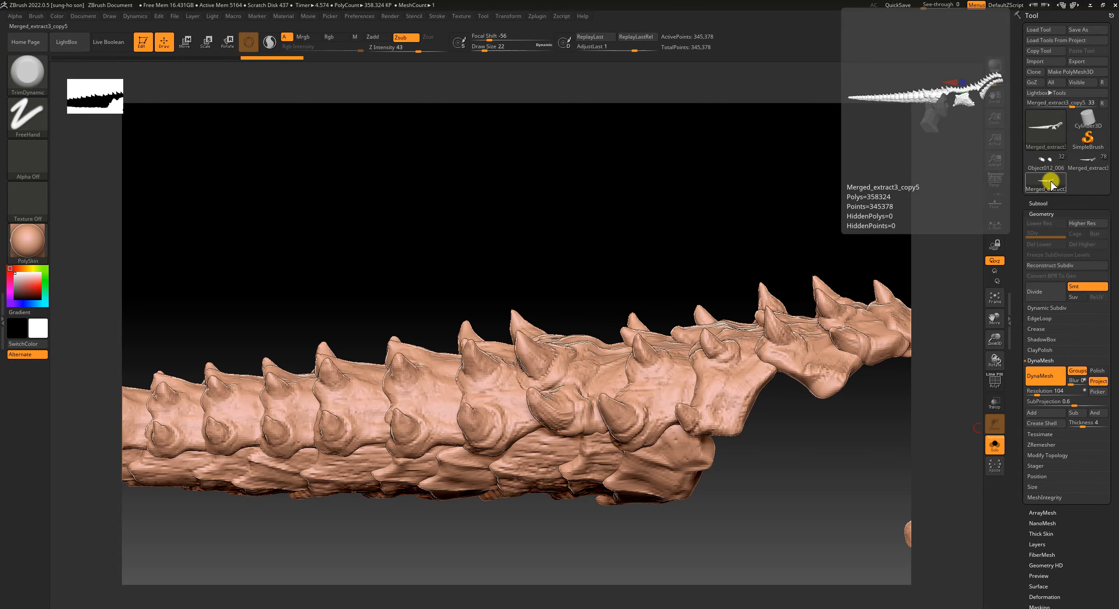
{"action": "mouse_move", "coordinate": [972, 190]}
{"action": "left_mouse_down"}
{"action": "mouse_move", "coordinate": [715, 222]}
{"action": "mouse_move", "coordinate": [963, 209]}
{"action": "left_mouse_up"}
{"action": "left_click", "coordinate": [1042, 204]}
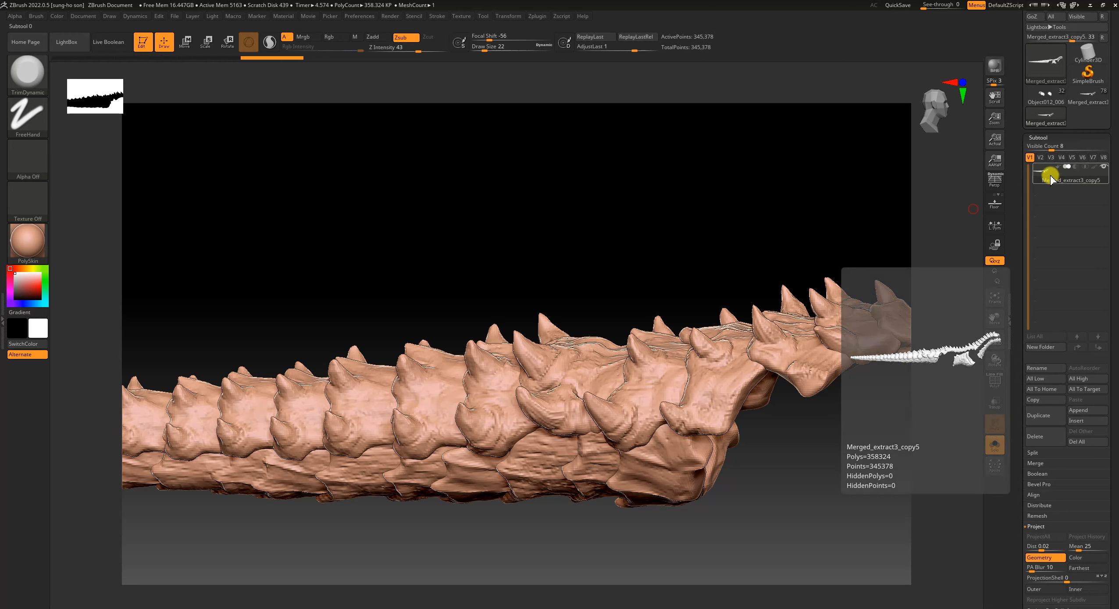
{"action": "left_click_drag", "start_coordinate": [878, 519], "coordinate": [727, 534]}
Subdivide the DynaMeshed armour once to create subdivision level 2.
{"action": "left_click_drag", "start_coordinate": [1114, 467], "coordinate": [1113, 327]}
{"action": "left_click", "coordinate": [1049, 389]}
{"action": "left_click_drag", "start_coordinate": [1066, 356], "coordinate": [1087, 421]}
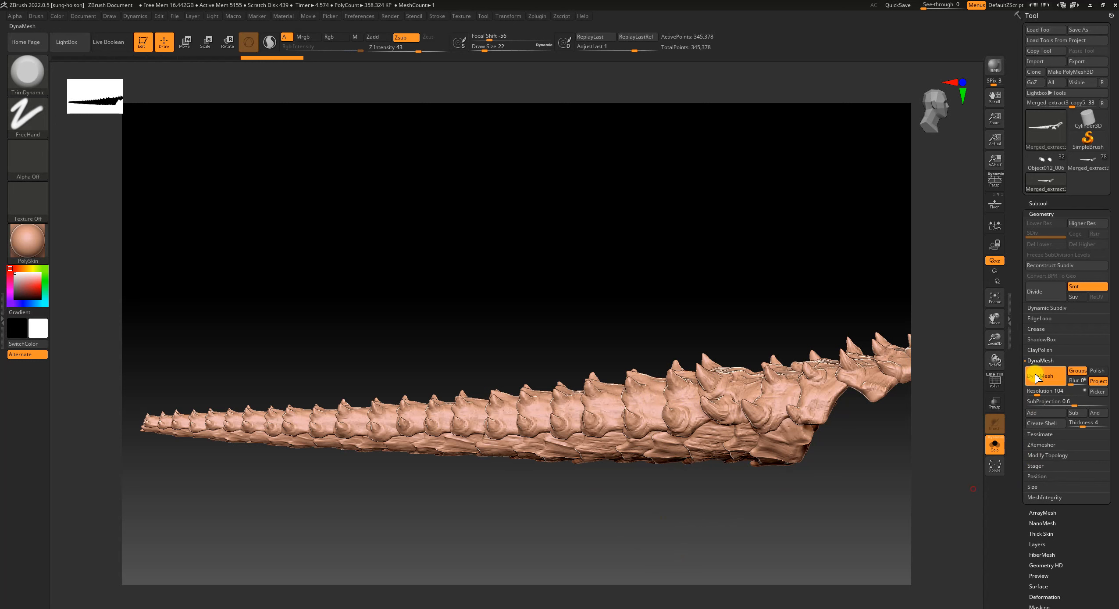
{"action": "left_click", "coordinate": [1056, 293]}
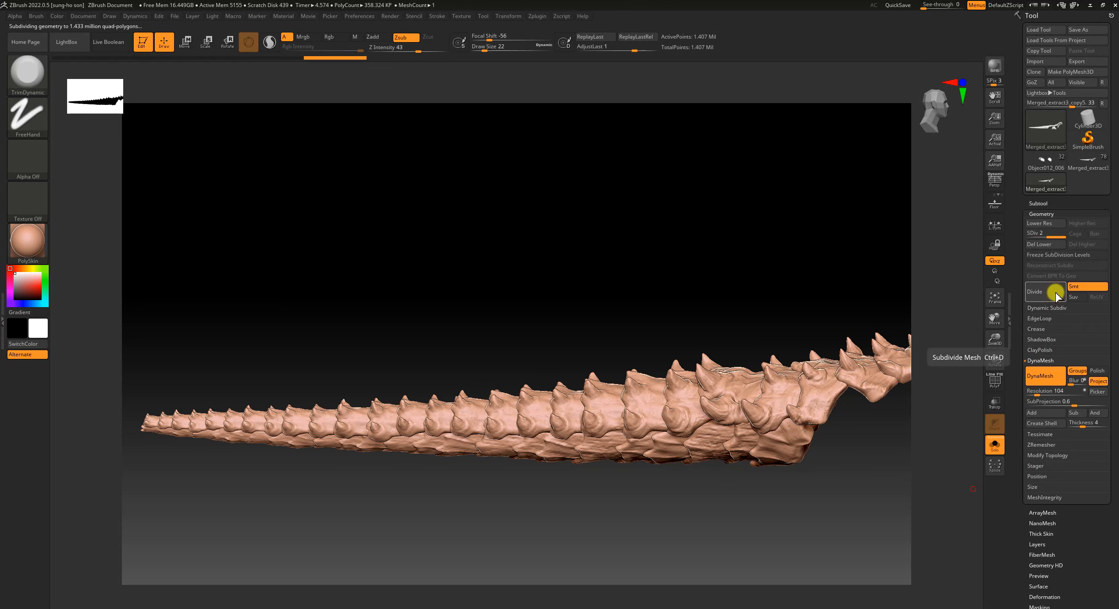
Examine the subdivided armour's spikes and back plates up close and from several angles, toggling the wireframe display.
{"action": "mouse_move", "coordinate": [729, 542]}
{"action": "left_mouse_down"}
{"action": "mouse_move", "coordinate": [743, 563]}
{"action": "mouse_move", "coordinate": [727, 582]}
{"action": "mouse_move", "coordinate": [765, 522]}
{"action": "mouse_move", "coordinate": [662, 420]}
{"action": "left_mouse_up"}
{"action": "key", "text": "shift+f"}
{"action": "key", "text": "shift+f"}
{"action": "key", "text": "shift+f"}
{"action": "left_click_drag", "start_coordinate": [651, 486], "coordinate": [683, 605], "text": "alt"}
{"action": "left_click_drag", "start_coordinate": [265, 479], "coordinate": [775, 487]}
{"action": "key", "text": "shift+f"}
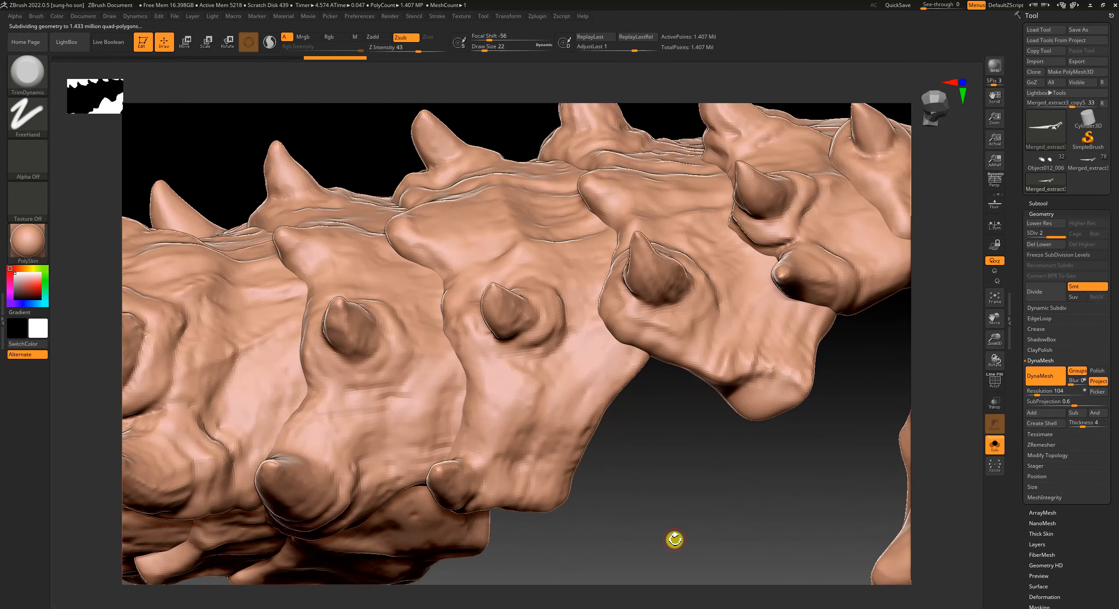
{"action": "left_click_drag", "start_coordinate": [675, 537], "coordinate": [725, 530]}
{"action": "left_click_drag", "start_coordinate": [672, 558], "coordinate": [474, 492]}
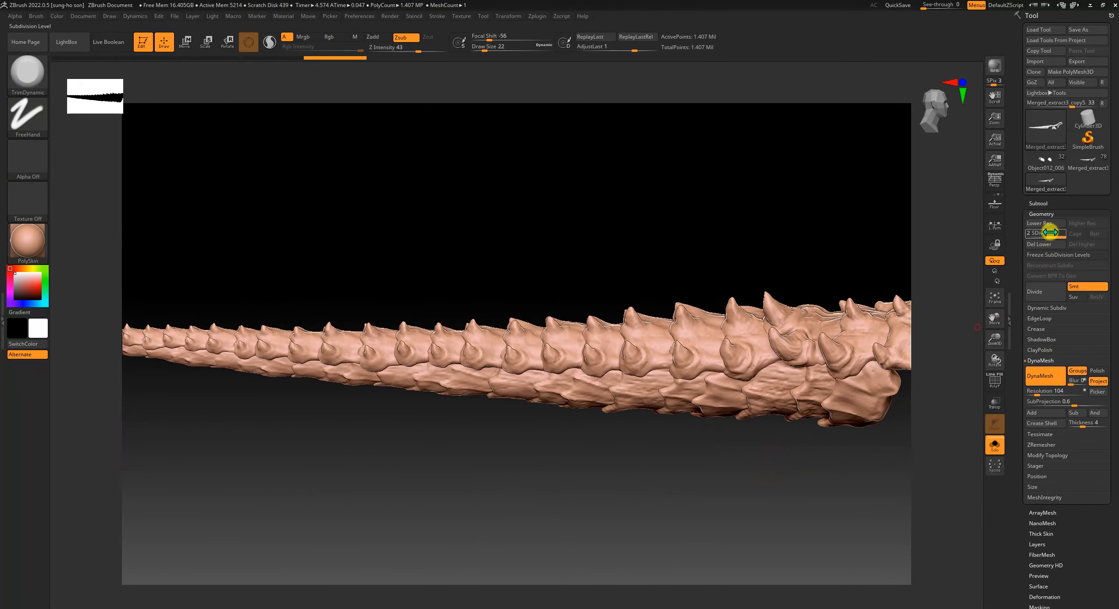
Switch the armour to subdivision level 1, check its wireframe, and return it to level 2.
{"action": "left_click_drag", "start_coordinate": [1040, 236], "coordinate": [1029, 232]}
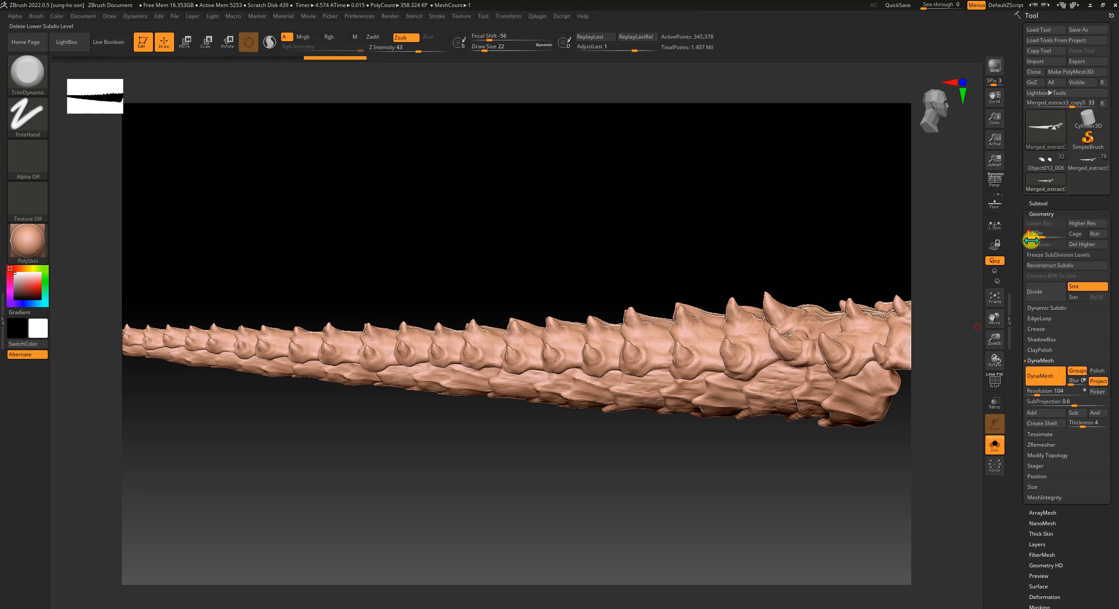
{"action": "key", "text": "shift+f"}
{"action": "key", "text": "shift+f"}
{"action": "left_click_drag", "start_coordinate": [1047, 236], "coordinate": [1061, 233]}
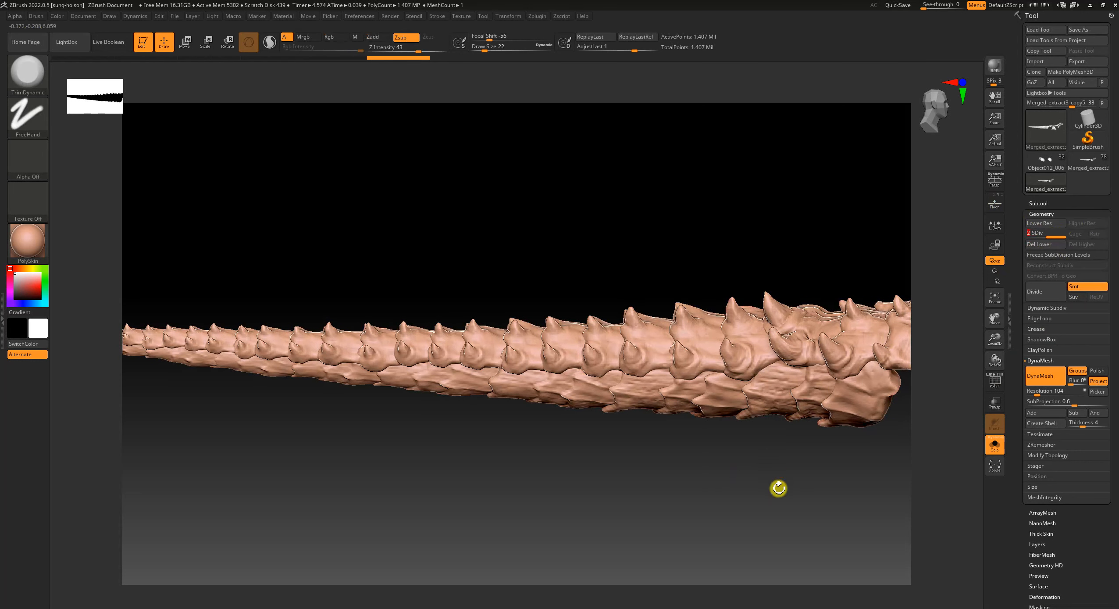
Turn off solo mode and step the armour's undo history back to the detailed state before the DynaMesh.
{"action": "left_click_drag", "start_coordinate": [768, 491], "coordinate": [677, 505]}
{"action": "left_click", "coordinate": [1038, 203]}
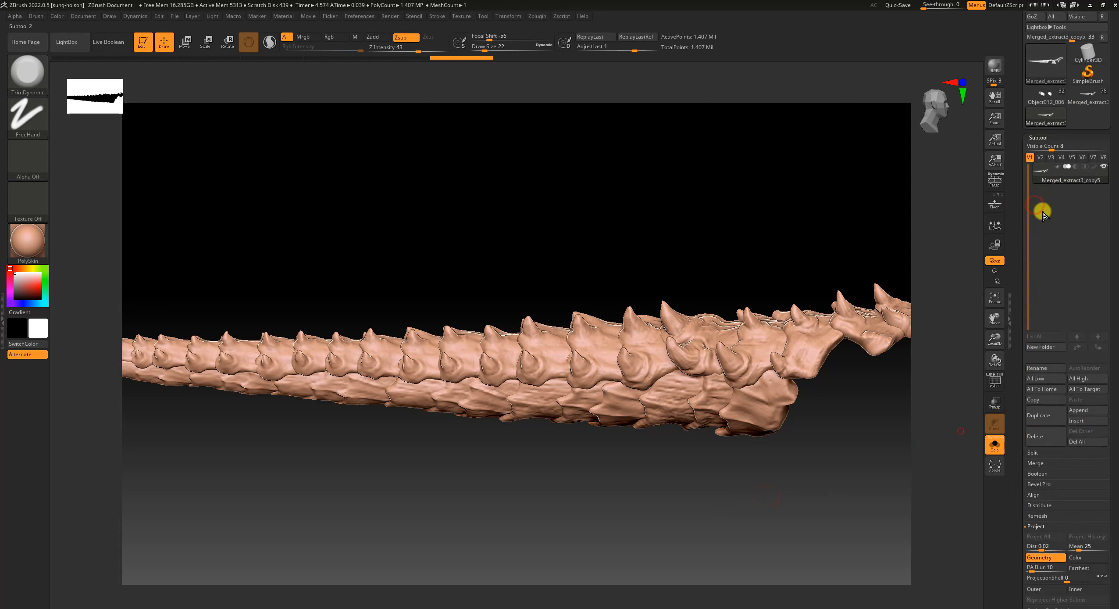
{"action": "left_click", "coordinate": [991, 444]}
{"action": "left_click_drag", "start_coordinate": [1112, 485], "coordinate": [1111, 452]}
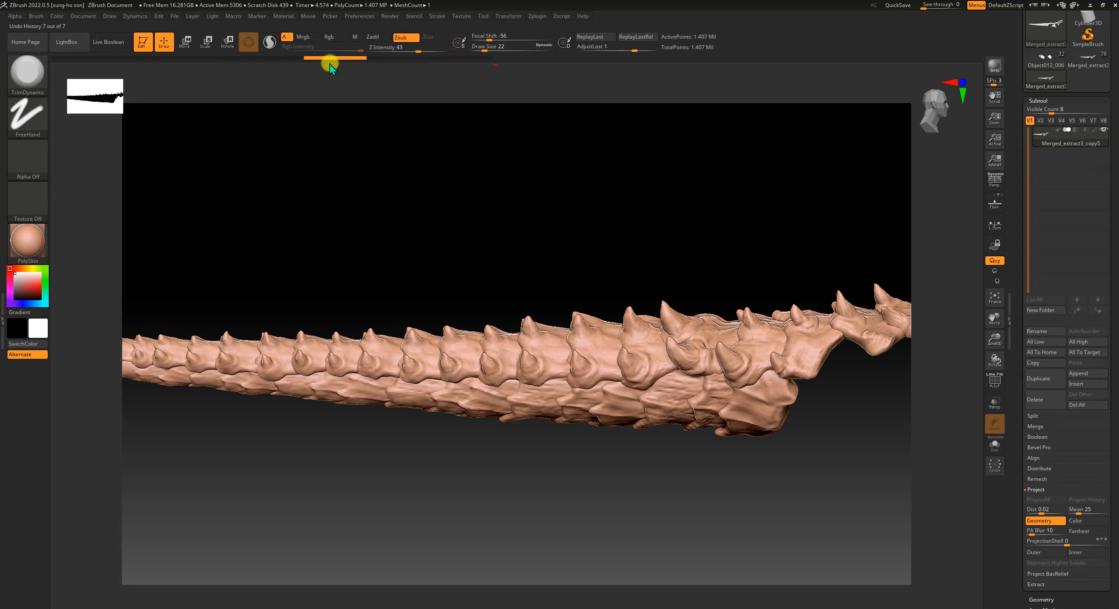
{"action": "left_click", "coordinate": [221, 68]}
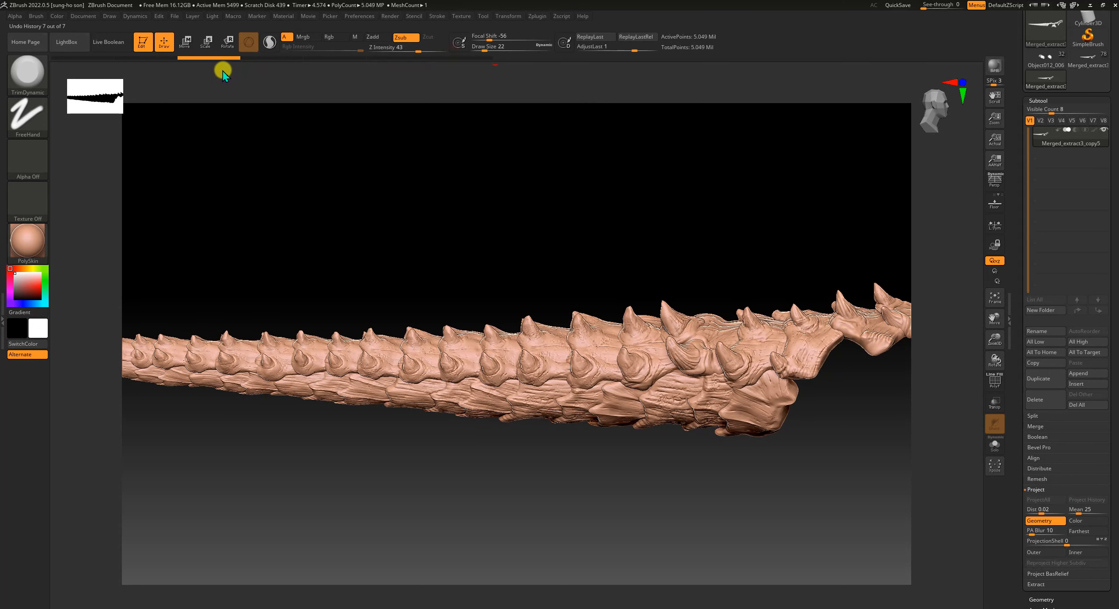
{"action": "left_click_drag", "start_coordinate": [575, 486], "coordinate": [580, 534]}
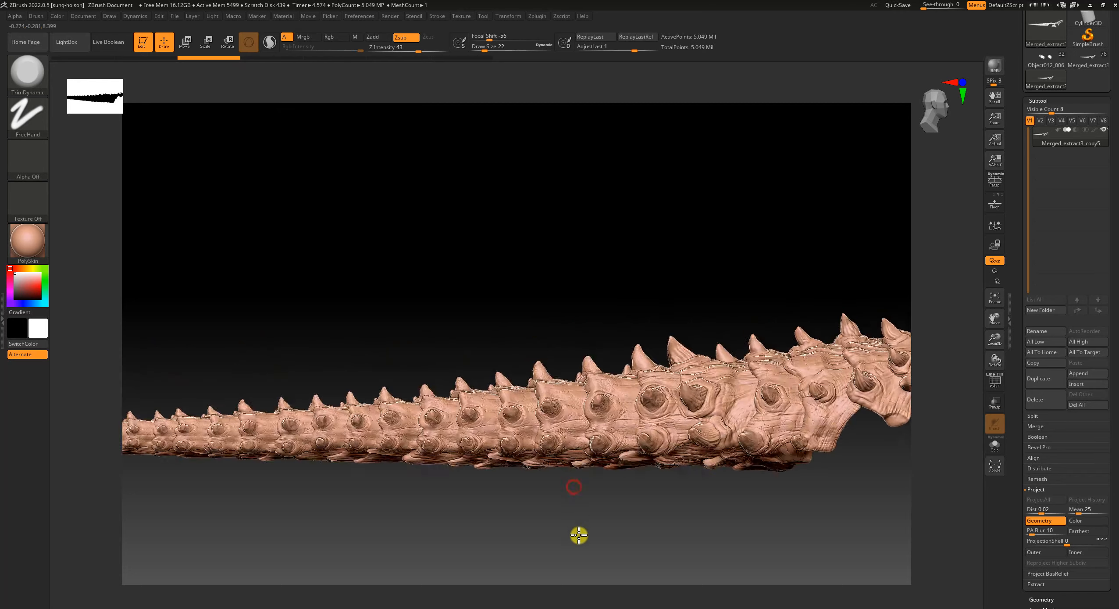
Check the detailed armour's polygroups up close and mark undo history state 3 as the projection source.
{"action": "key", "text": "shift+f"}
{"action": "left_click_drag", "start_coordinate": [666, 513], "coordinate": [674, 577]}
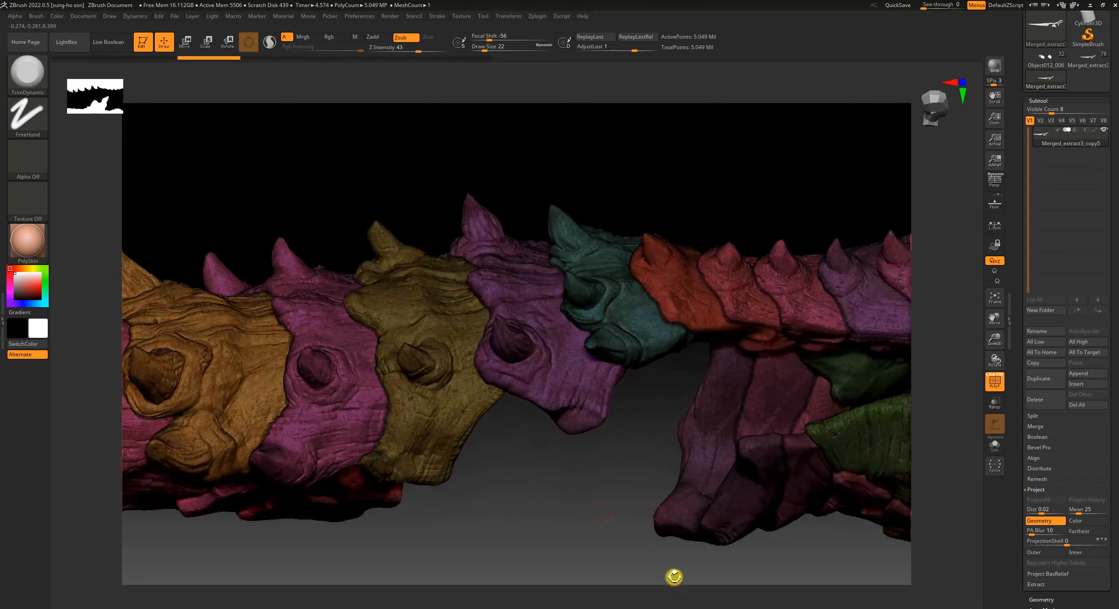
{"action": "key", "text": "shift+f"}
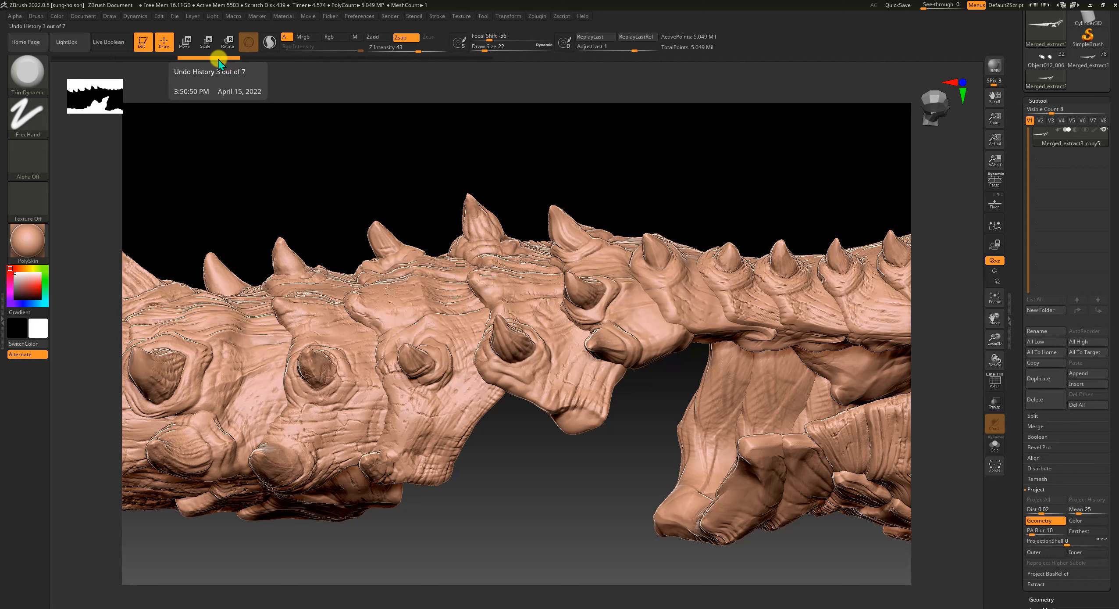
{"action": "key", "text": "ctrl"}
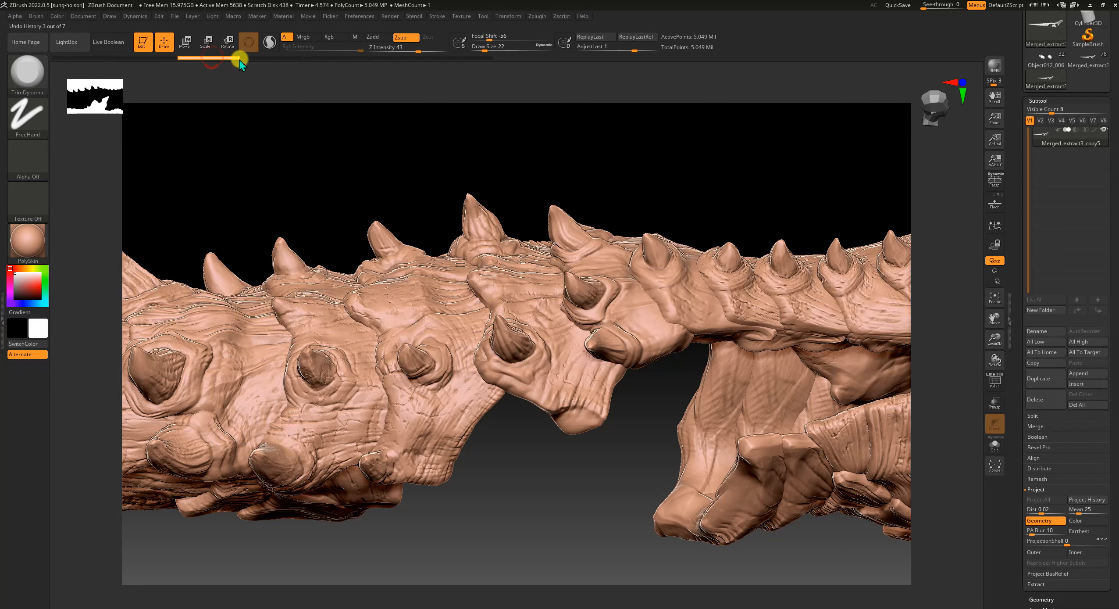
Return the undo history to the latest subdivided state and project the marked history detail onto the whole armour.
{"action": "left_click", "coordinate": [320, 60]}
{"action": "left_click_drag", "start_coordinate": [319, 62], "coordinate": [477, 81]}
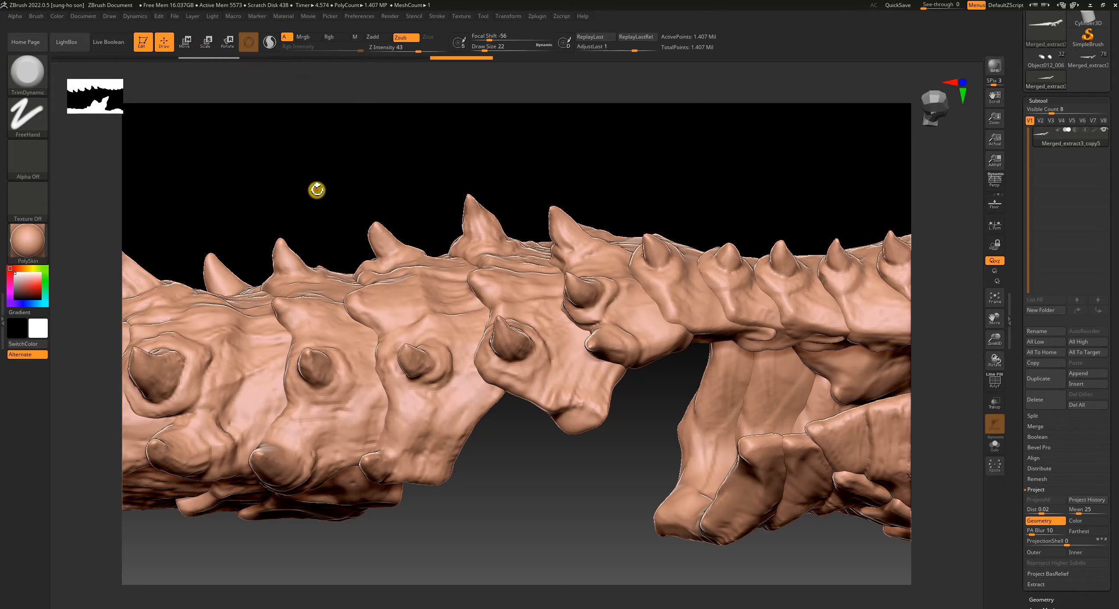
{"action": "left_click_drag", "start_coordinate": [317, 190], "coordinate": [315, 133], "text": "alt"}
{"action": "left_click_drag", "start_coordinate": [628, 512], "coordinate": [359, 544]}
{"action": "left_click_drag", "start_coordinate": [1113, 590], "coordinate": [1087, 513]}
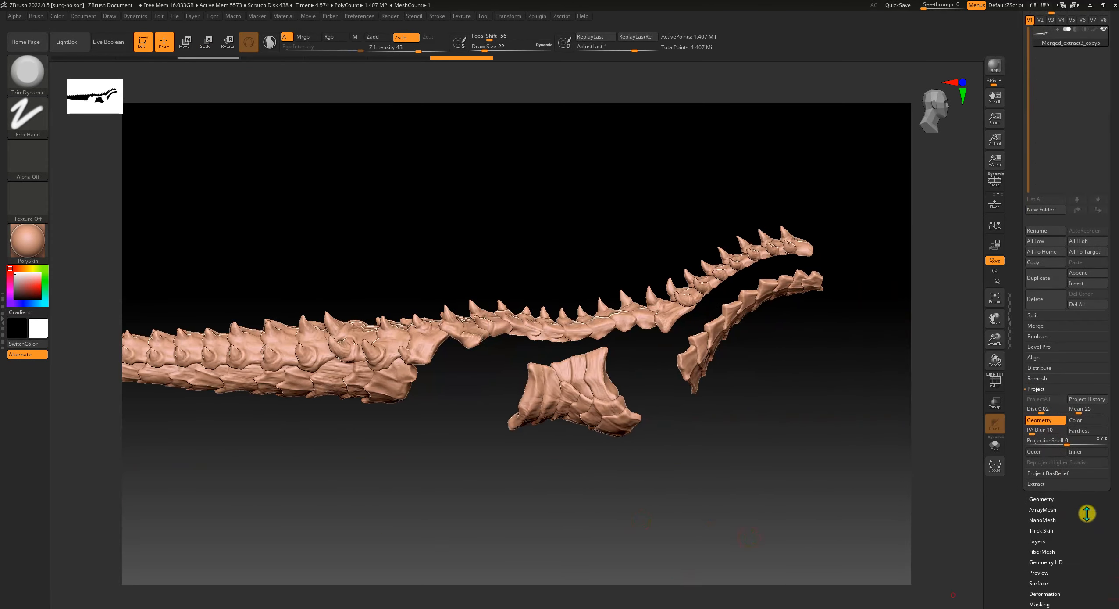
{"action": "left_click", "coordinate": [1085, 400]}
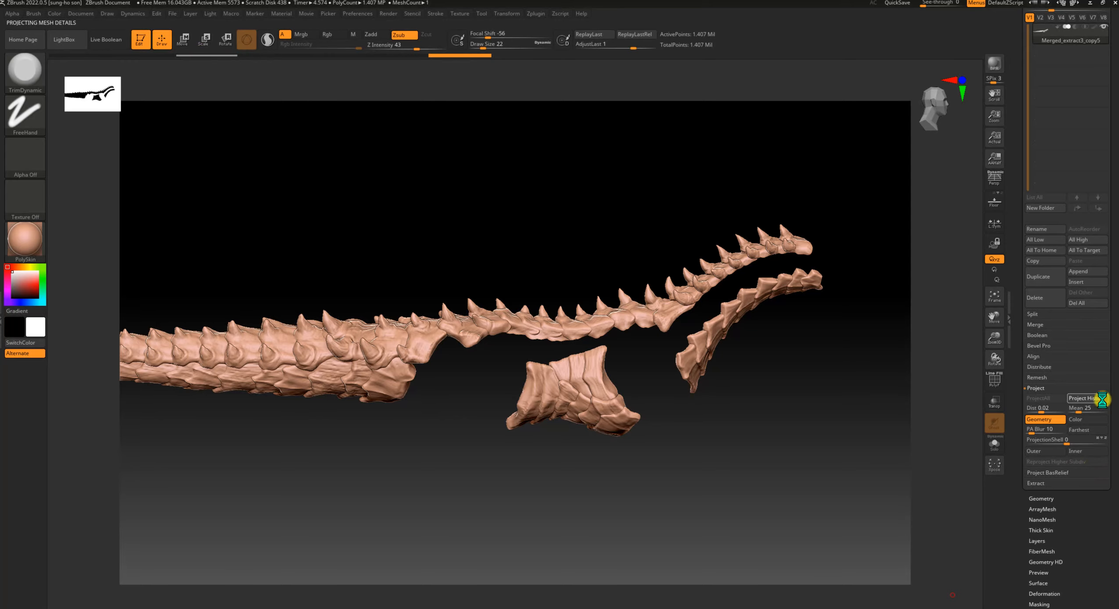
Examine the projected detail on the back plates and spikes up close, switching between the lower and higher subdivision levels.
{"action": "mouse_move", "coordinate": [640, 519]}
{"action": "left_mouse_down"}
{"action": "mouse_move", "coordinate": [630, 538]}
{"action": "mouse_move", "coordinate": [628, 475]}
{"action": "mouse_move", "coordinate": [399, 470]}
{"action": "mouse_move", "coordinate": [535, 514]}
{"action": "mouse_move", "coordinate": [542, 552]}
{"action": "mouse_move", "coordinate": [590, 569]}
{"action": "mouse_move", "coordinate": [582, 372]}
{"action": "mouse_move", "coordinate": [595, 467]}
{"action": "mouse_move", "coordinate": [574, 501]}
{"action": "mouse_move", "coordinate": [642, 542]}
{"action": "left_mouse_up"}
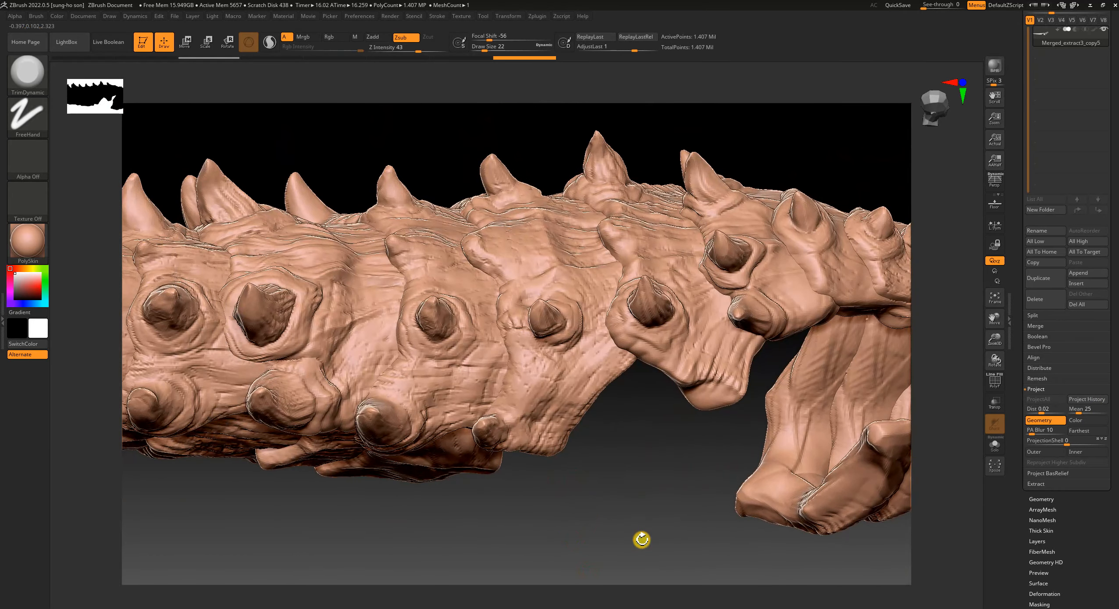
{"action": "left_click_drag", "start_coordinate": [1111, 39], "coordinate": [1110, 88]}
{"action": "mouse_move", "coordinate": [1067, 122]}
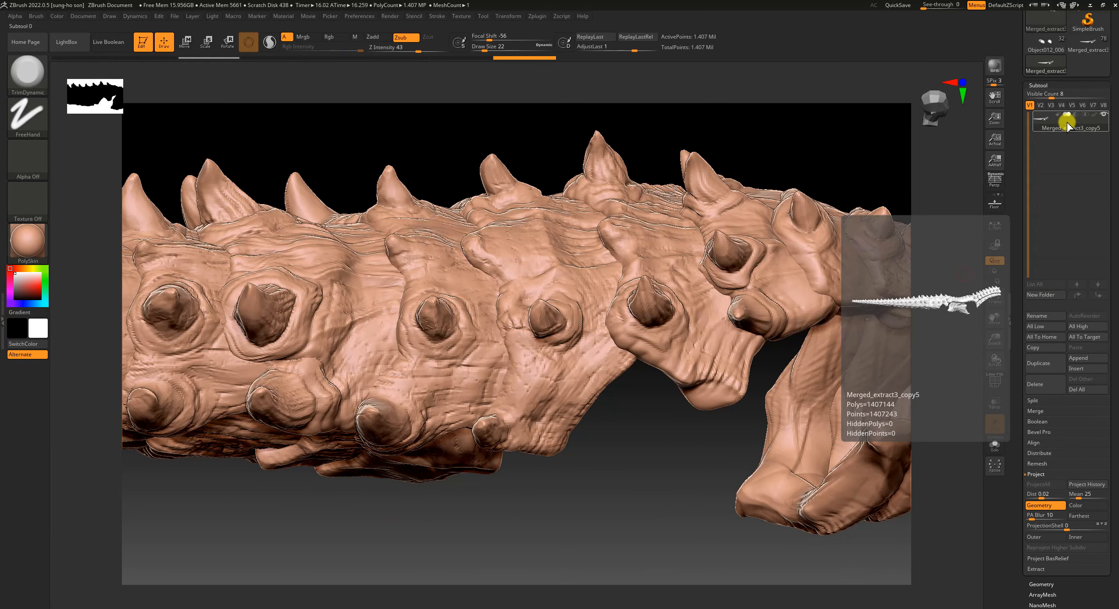
{"action": "key", "text": "shift+d"}
{"action": "key", "text": "d"}
{"action": "key", "text": "shift+d"}
{"action": "key", "text": "d"}
{"action": "mouse_move", "coordinate": [664, 535]}
{"action": "left_mouse_down"}
{"action": "mouse_move", "coordinate": [650, 518]}
{"action": "mouse_move", "coordinate": [654, 478]}
{"action": "mouse_move", "coordinate": [645, 569]}
{"action": "mouse_move", "coordinate": [642, 522]}
{"action": "mouse_move", "coordinate": [632, 521]}
{"action": "mouse_move", "coordinate": [655, 483]}
{"action": "mouse_move", "coordinate": [608, 509]}
{"action": "mouse_move", "coordinate": [673, 522]}
{"action": "left_mouse_up"}
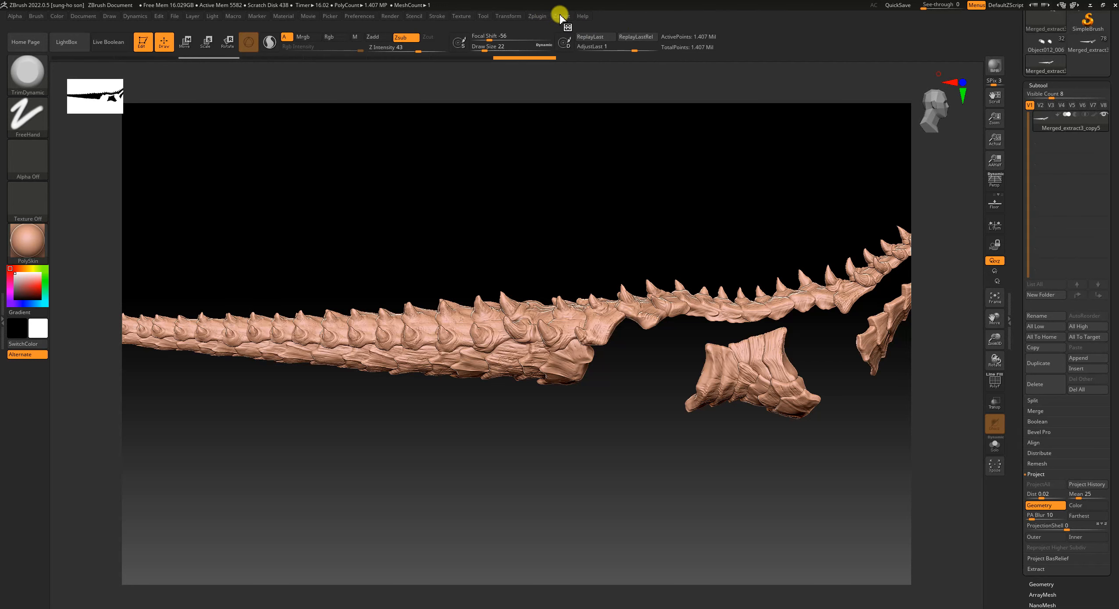
{"action": "left_click", "coordinate": [539, 17]}
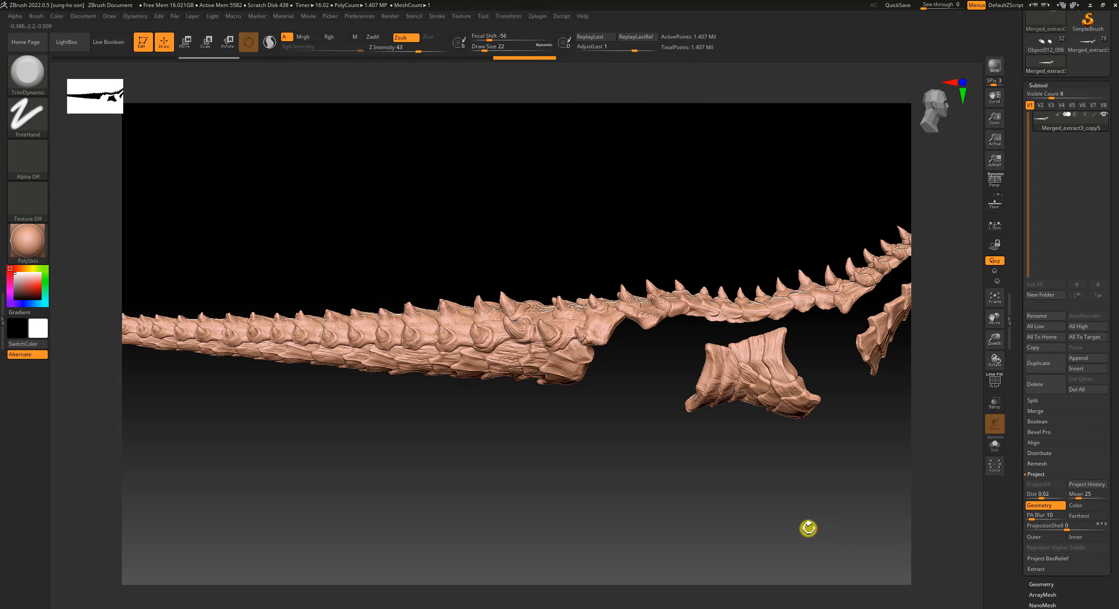
{"action": "left_click_drag", "start_coordinate": [620, 475], "coordinate": [636, 529], "text": "alt"}
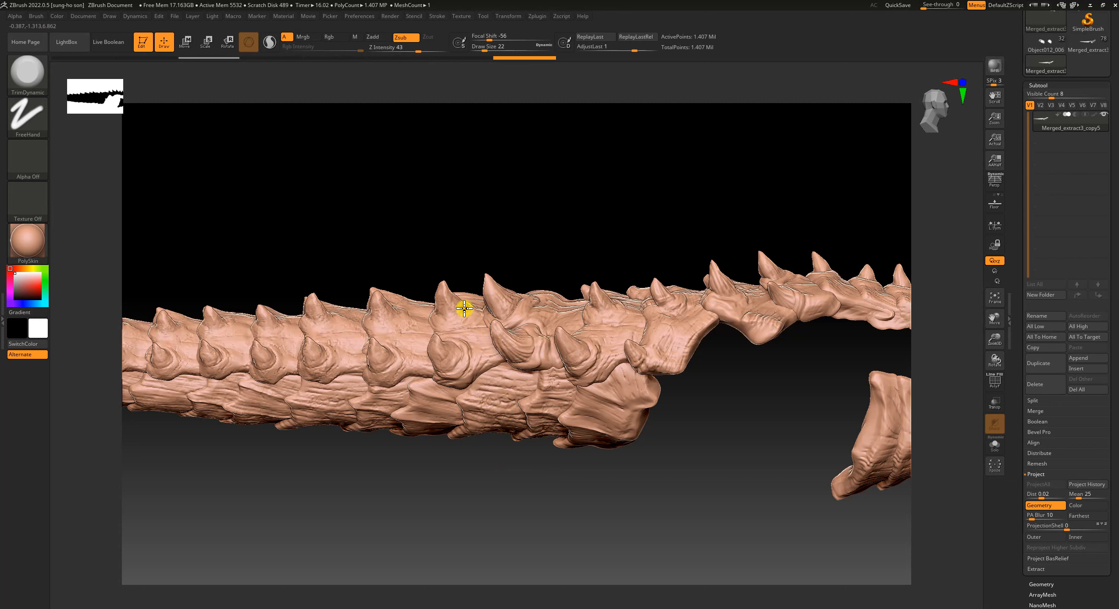
{"action": "left_click_drag", "start_coordinate": [694, 533], "coordinate": [700, 492], "text": "alt"}
{"action": "mouse_move", "coordinate": [698, 496]}
{"action": "left_mouse_down"}
{"action": "mouse_move", "coordinate": [678, 505]}
{"action": "mouse_move", "coordinate": [697, 564]}
{"action": "mouse_move", "coordinate": [711, 552]}
{"action": "left_mouse_up"}
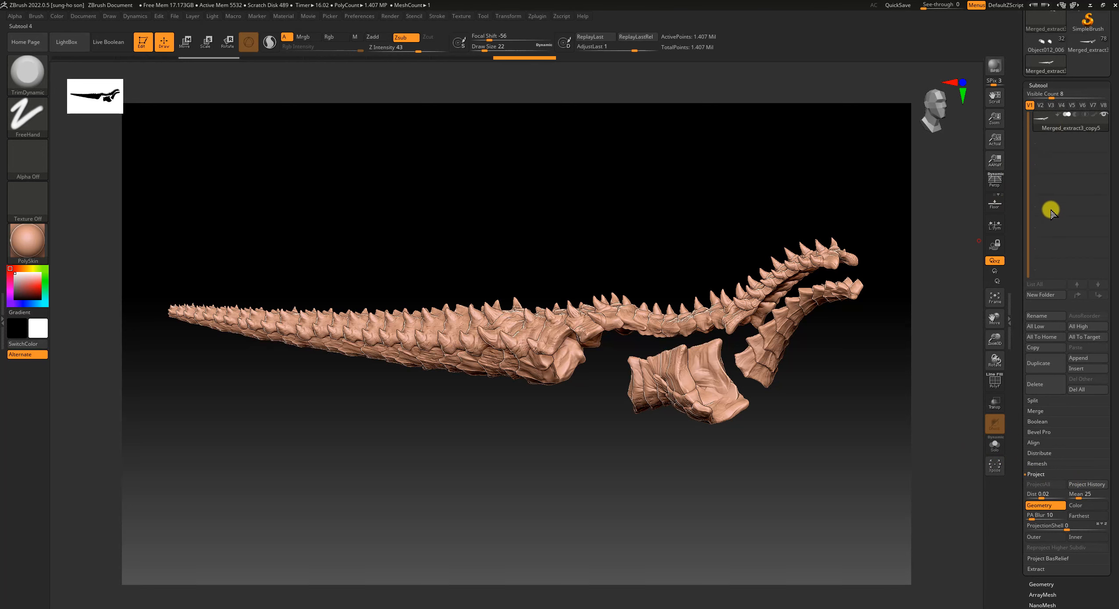
{"action": "left_click_drag", "start_coordinate": [794, 546], "coordinate": [804, 543], "text": "shift"}
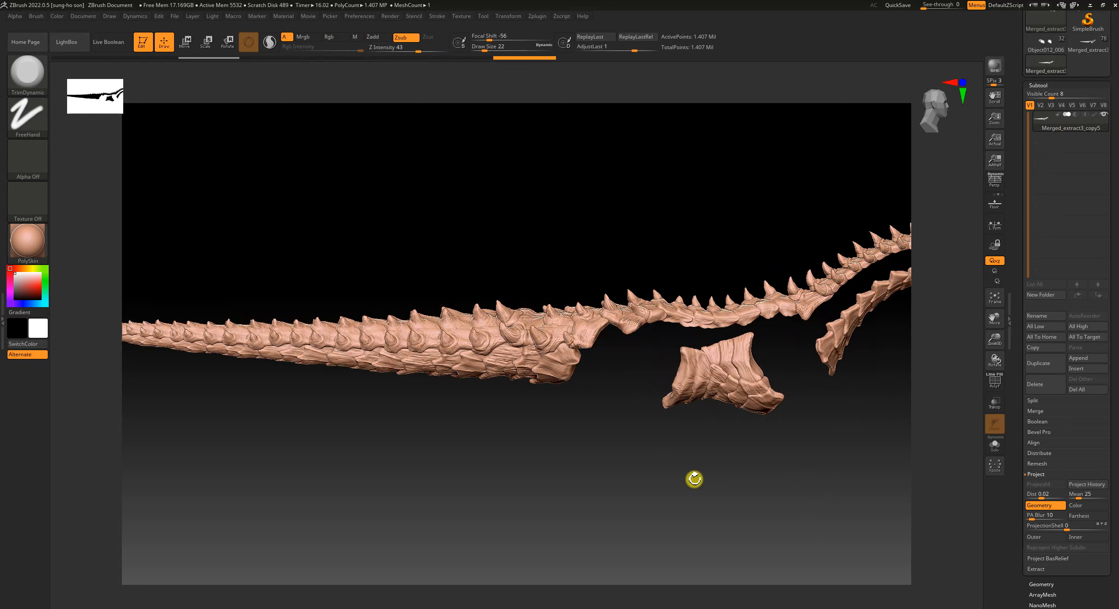
{"action": "key", "text": "shift+f"}
{"action": "key", "text": "shift+f"}
{"action": "left_click_drag", "start_coordinate": [732, 493], "coordinate": [625, 522], "text": "alt"}
{"action": "left_click_drag", "start_coordinate": [749, 555], "coordinate": [751, 531]}
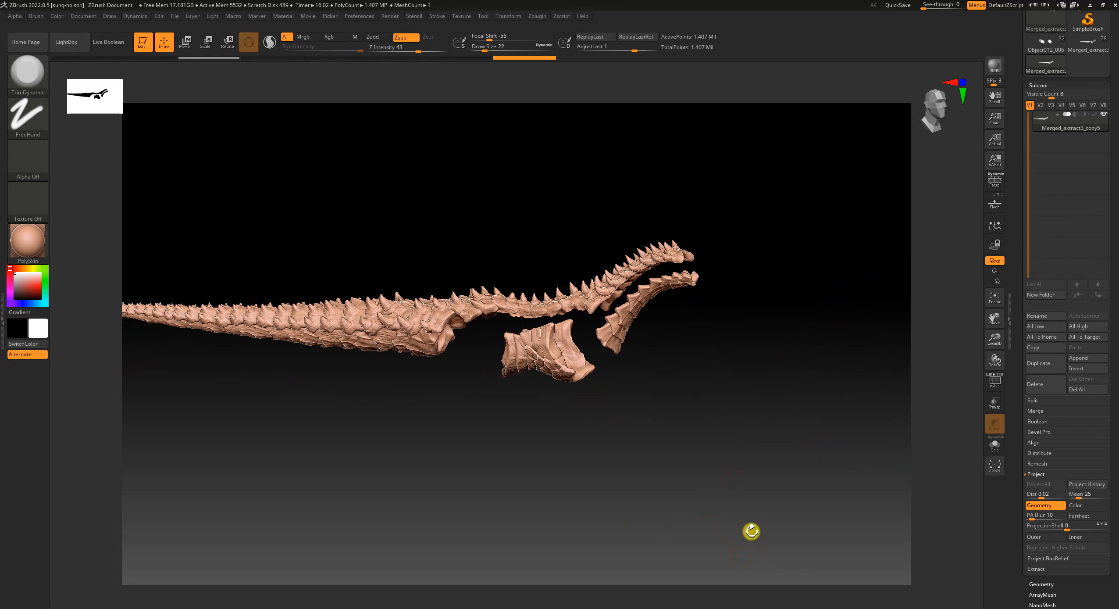
{"action": "left_click_drag", "start_coordinate": [596, 486], "coordinate": [726, 535], "text": "alt"}
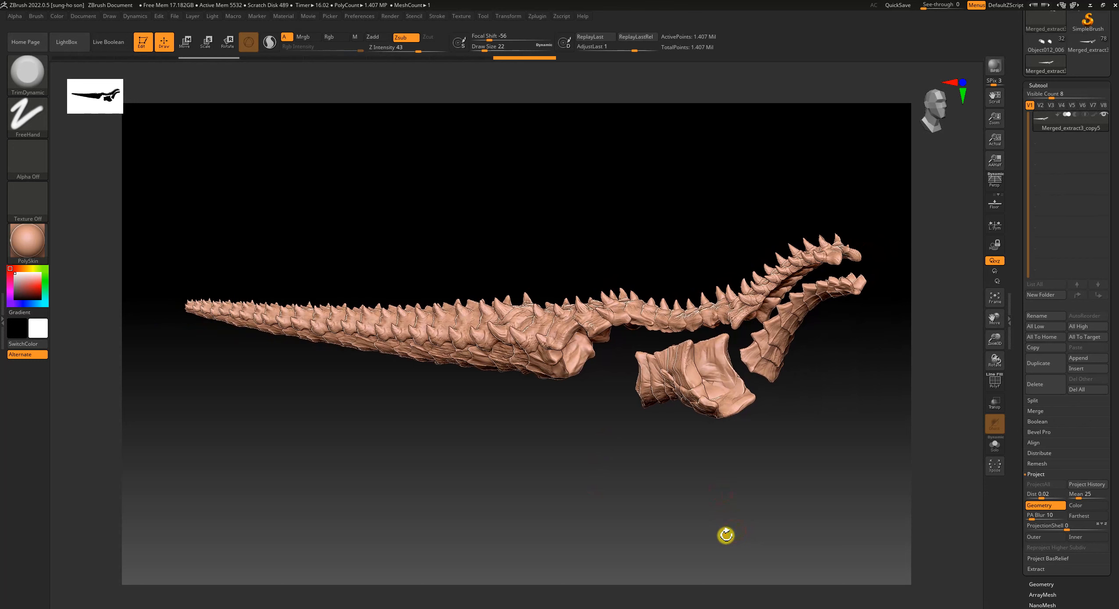
{"action": "left_click_drag", "start_coordinate": [717, 514], "coordinate": [755, 520], "text": "alt"}
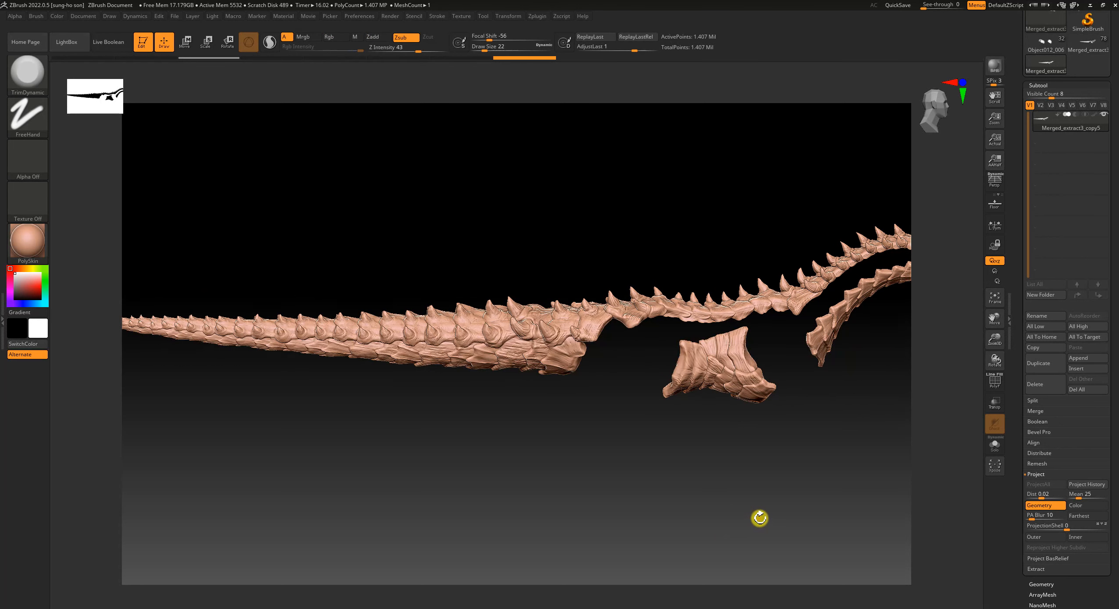